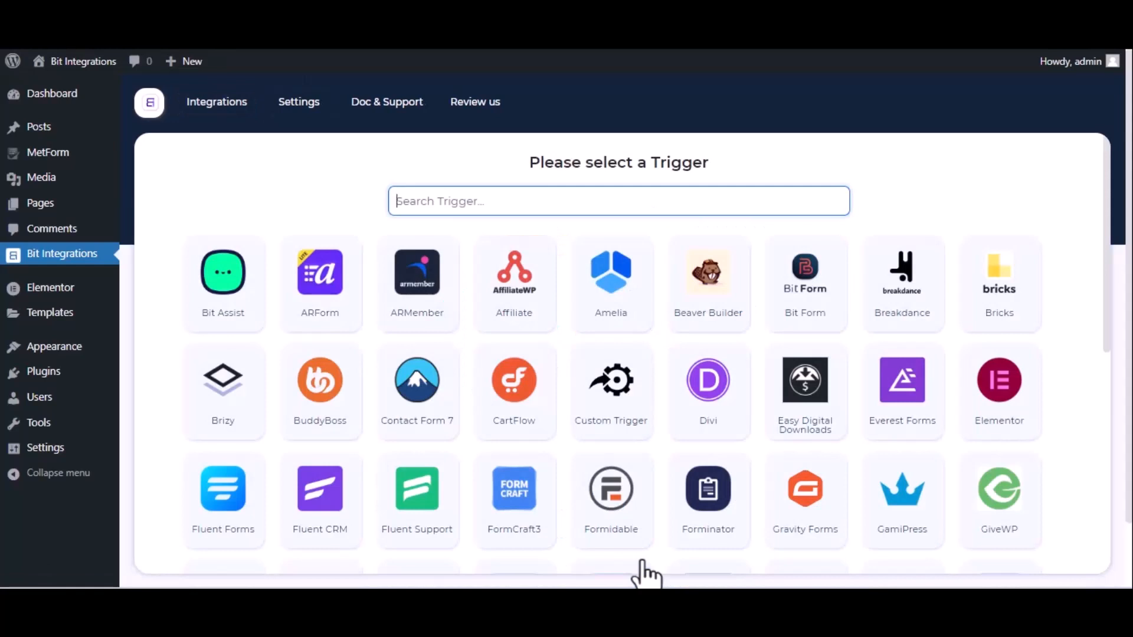
- Search 'met' and pick Met Form's Contact Form as the integration trigger
{"action": "type", "text": "met"}
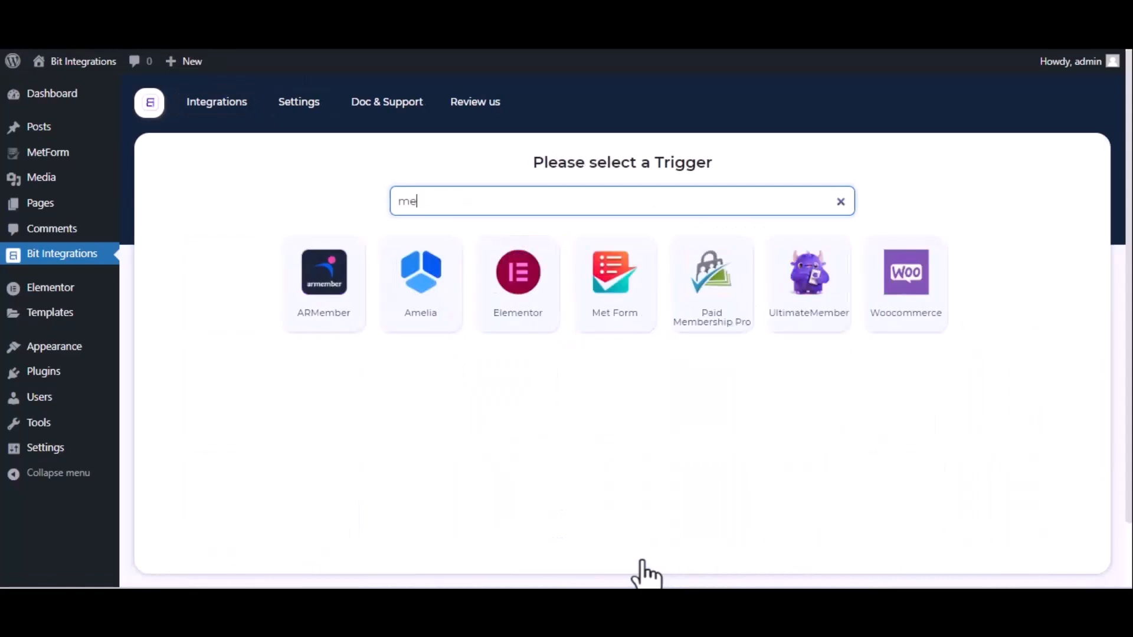
{"action": "left_click", "coordinate": [608, 316]}
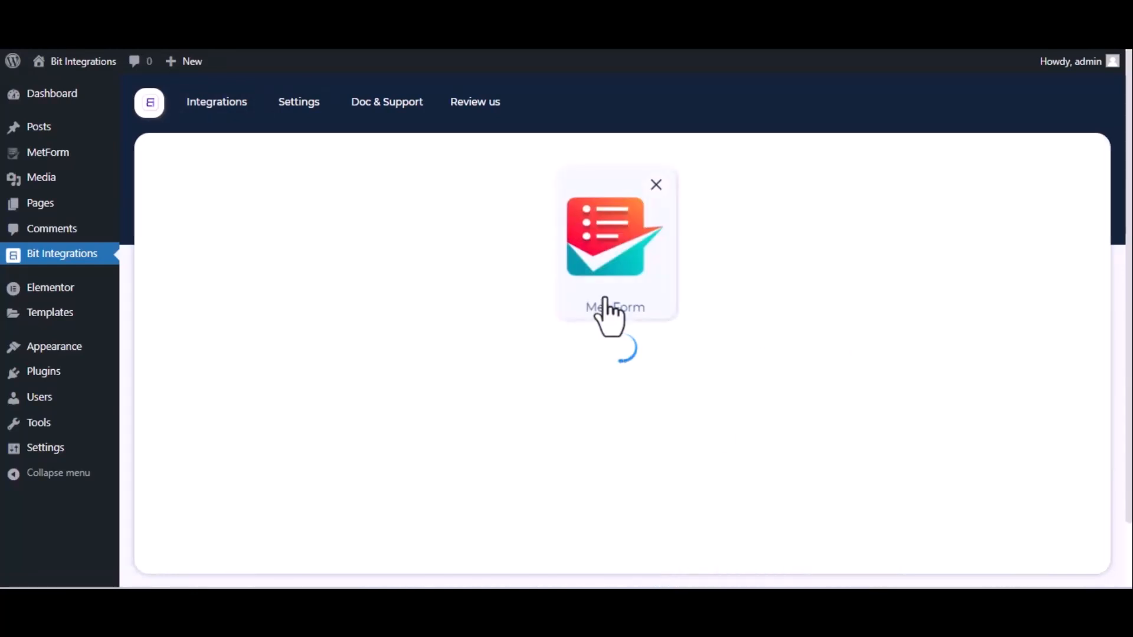
{"action": "left_click", "coordinate": [626, 388]}
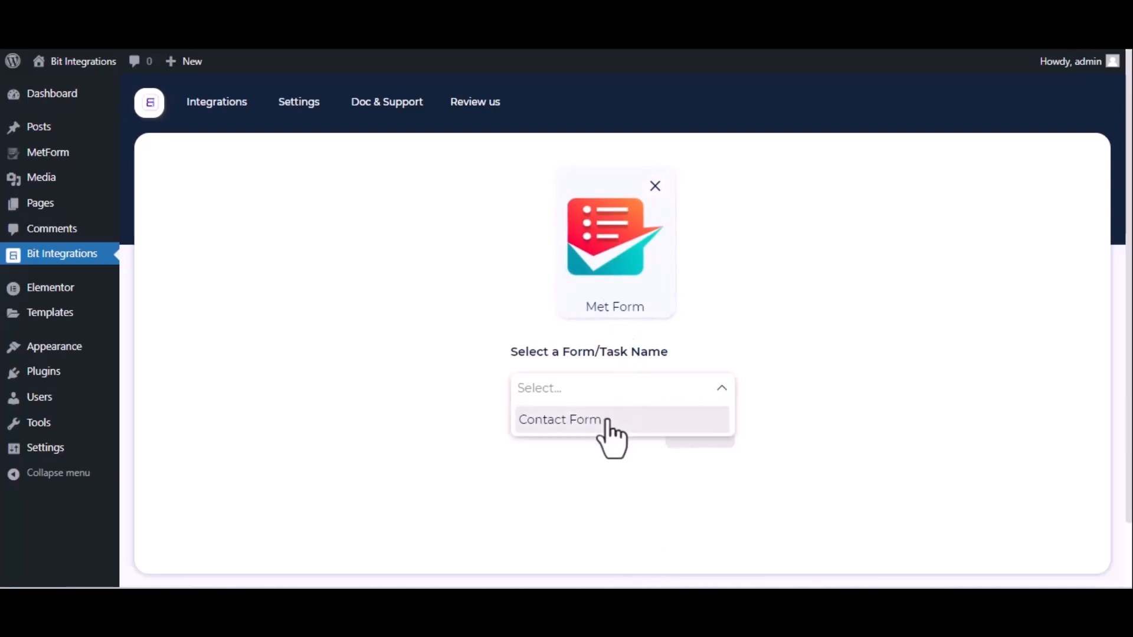
{"action": "left_click", "coordinate": [608, 420]}
{"action": "left_click", "coordinate": [699, 433]}
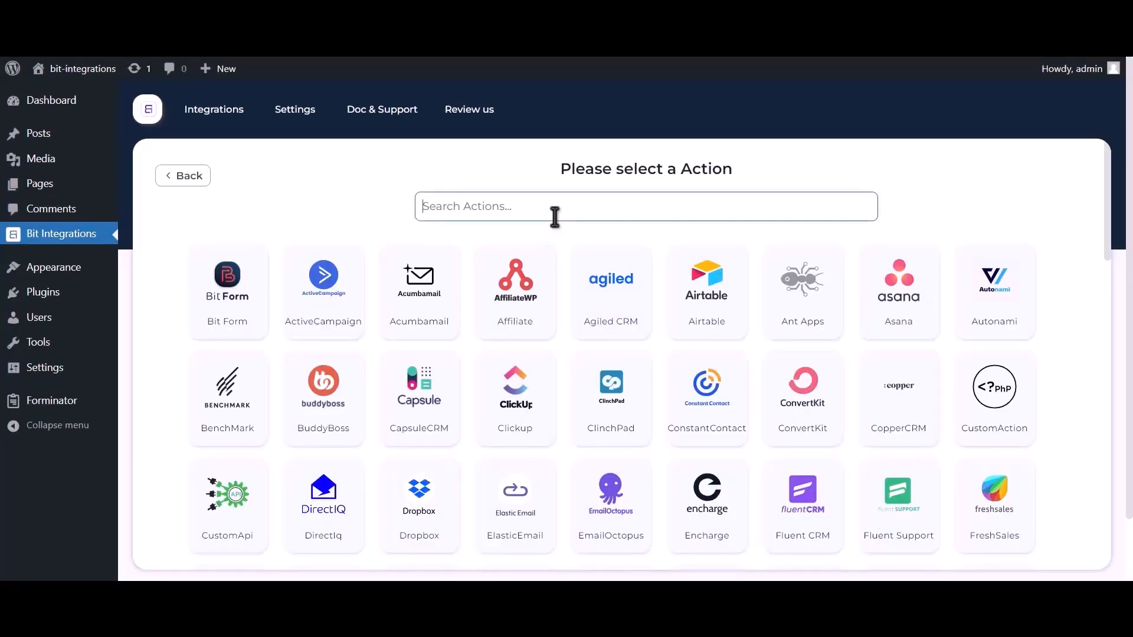
- Pick Zoom as the action and highlight the help line about getting client credentials
{"action": "type", "text": "zoom"}
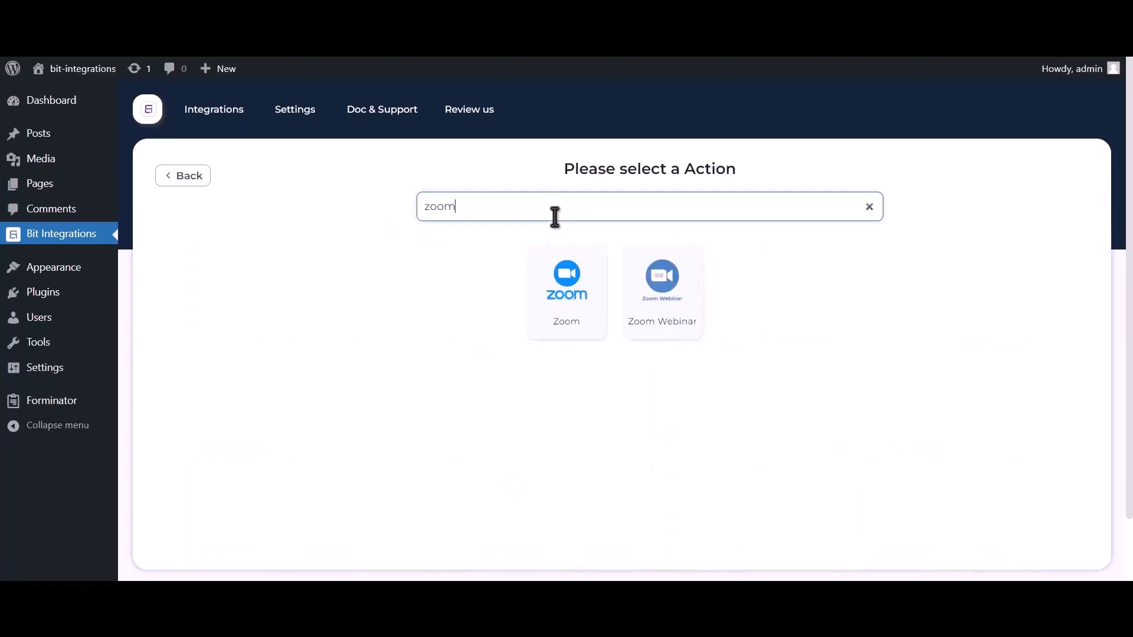
{"action": "left_click", "coordinate": [570, 328]}
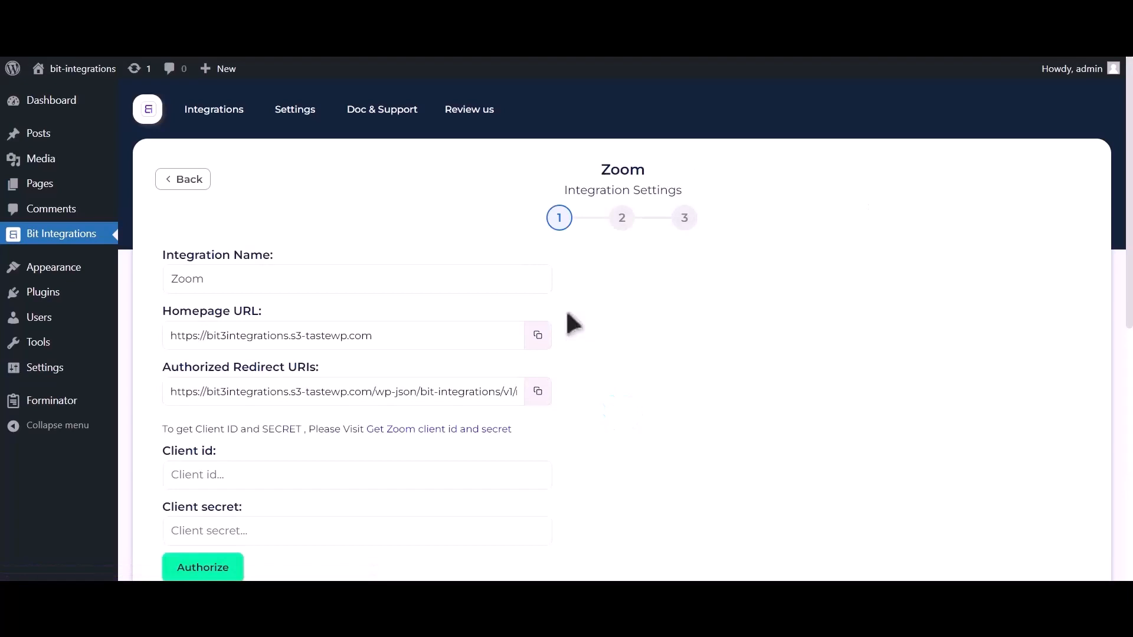
{"action": "scroll", "coordinate": [573, 322], "scroll_direction": "down", "scroll_amount": 2}
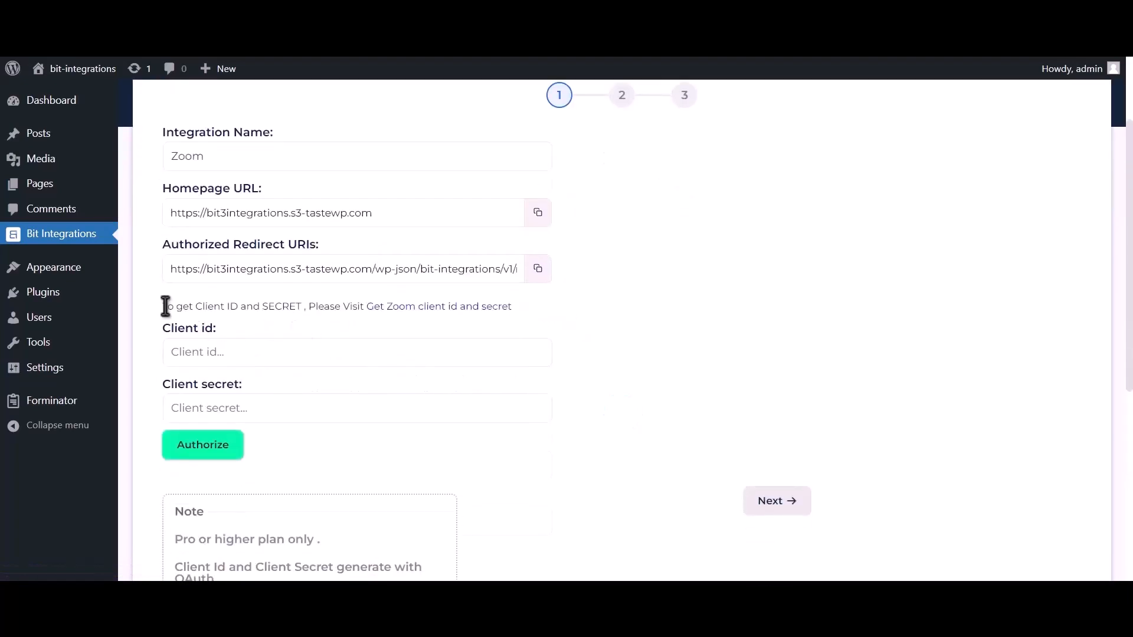
{"action": "left_click_drag", "start_coordinate": [166, 306], "coordinate": [363, 303]}
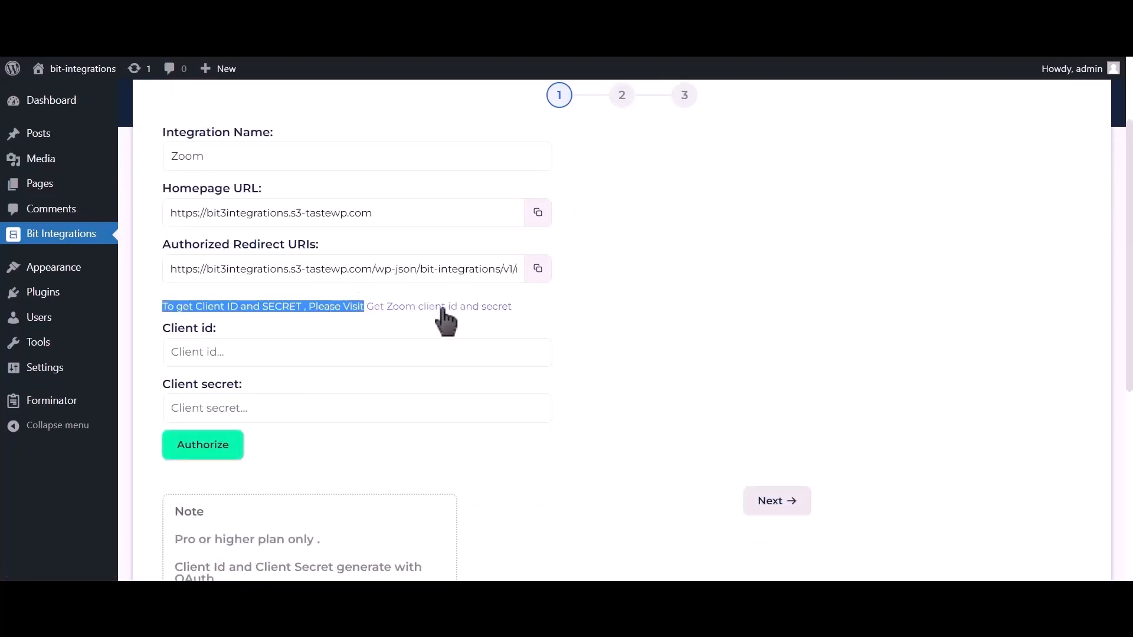
- Create an unpublished Zoom OAuth app named 'Bit integrations' from the credentials link
{"action": "left_click", "coordinate": [470, 307]}
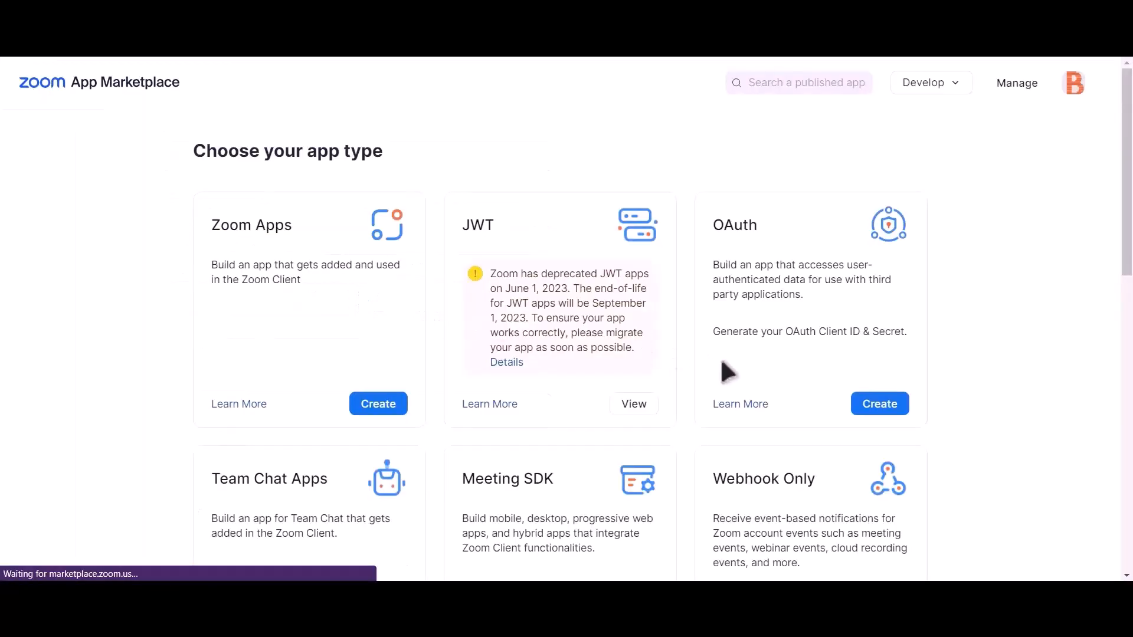
{"action": "left_click", "coordinate": [891, 412]}
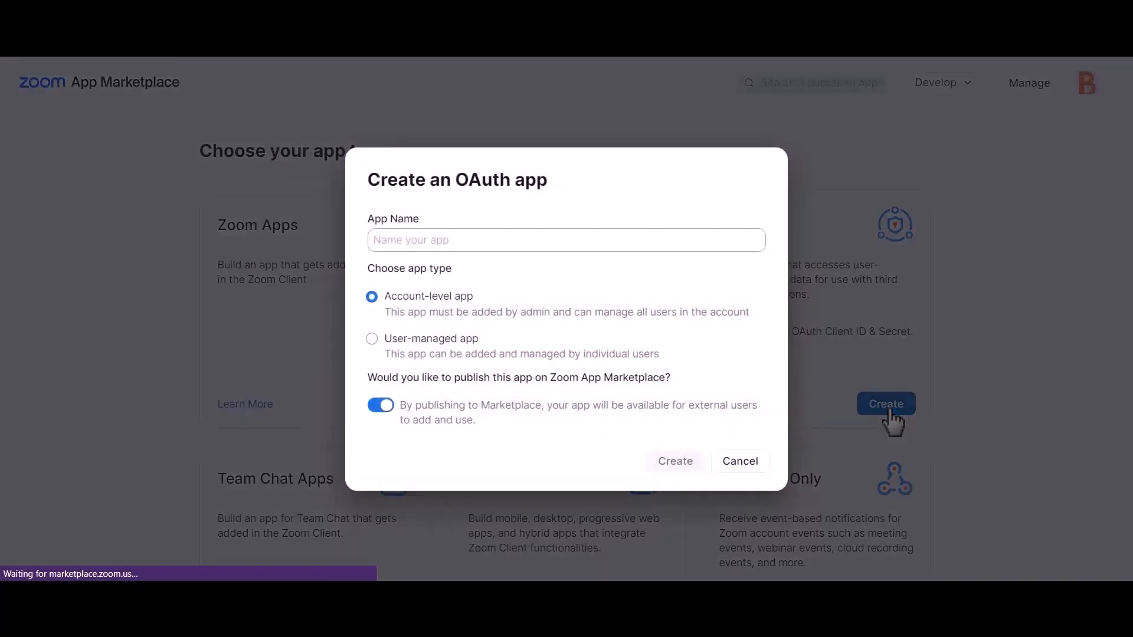
{"action": "left_click", "coordinate": [383, 406]}
{"action": "left_click", "coordinate": [539, 241]}
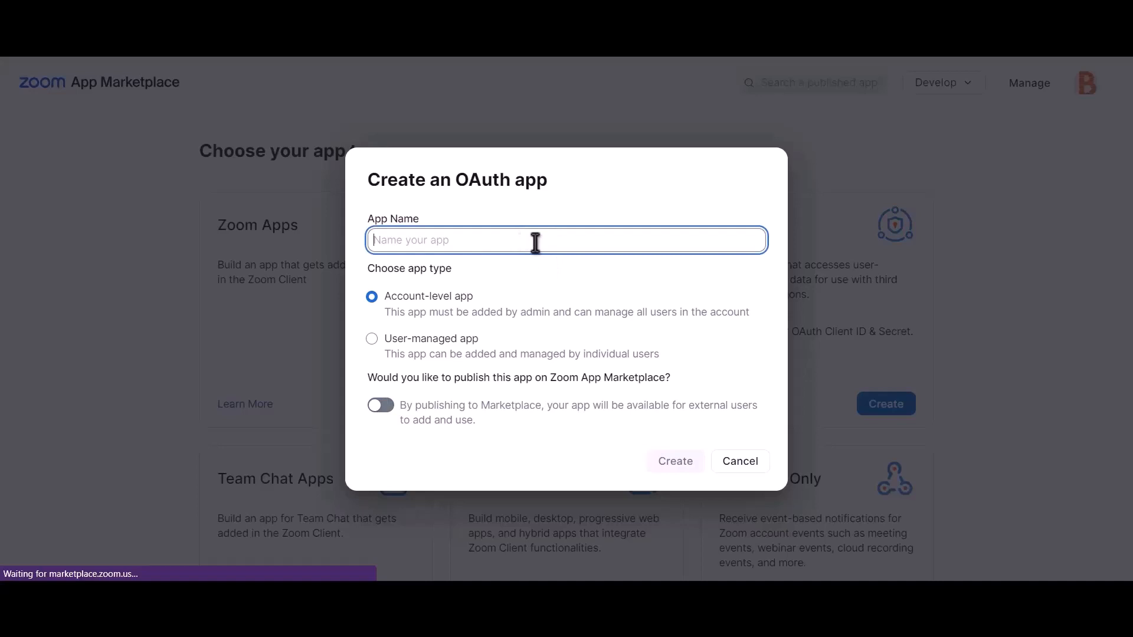
{"action": "type", "text": "Bit int"}
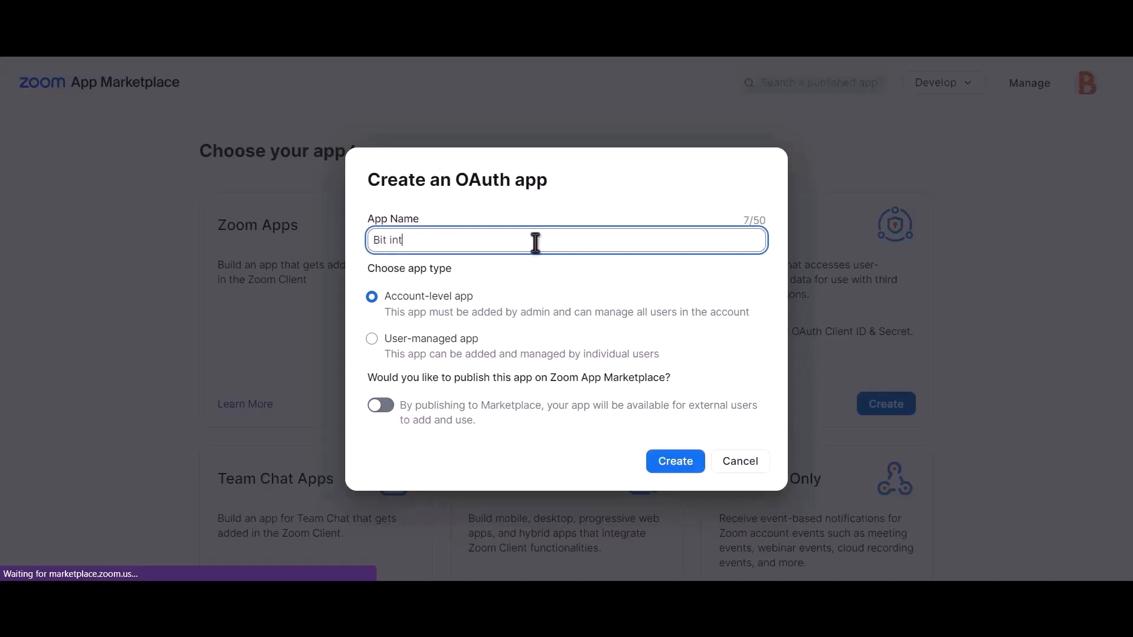
{"action": "type", "text": "egrations"}
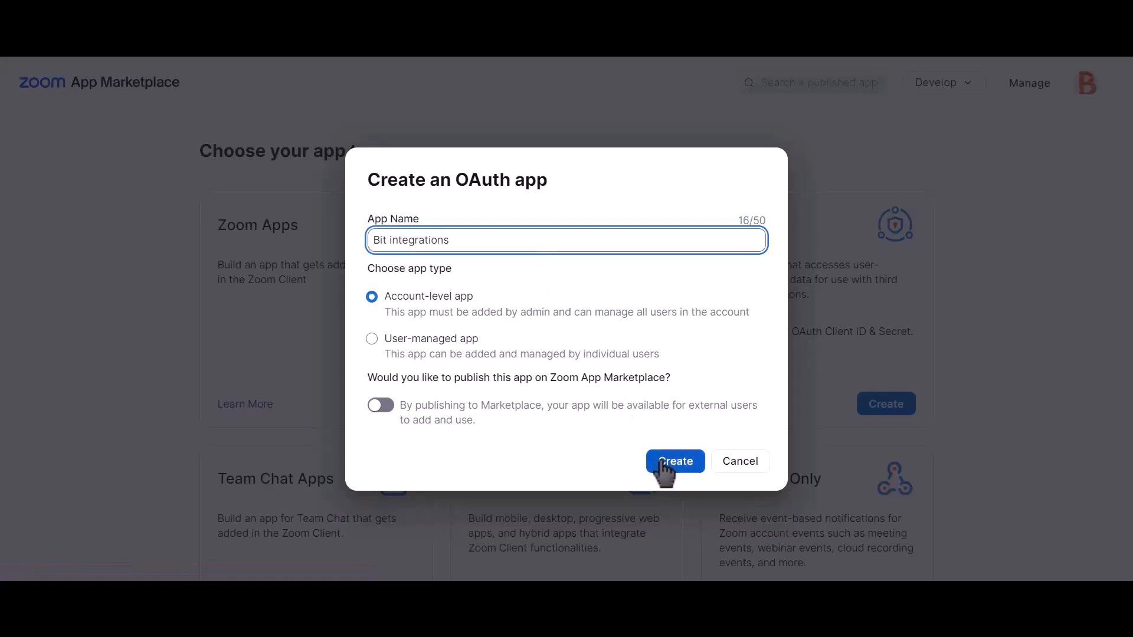
{"action": "left_click", "coordinate": [683, 472]}
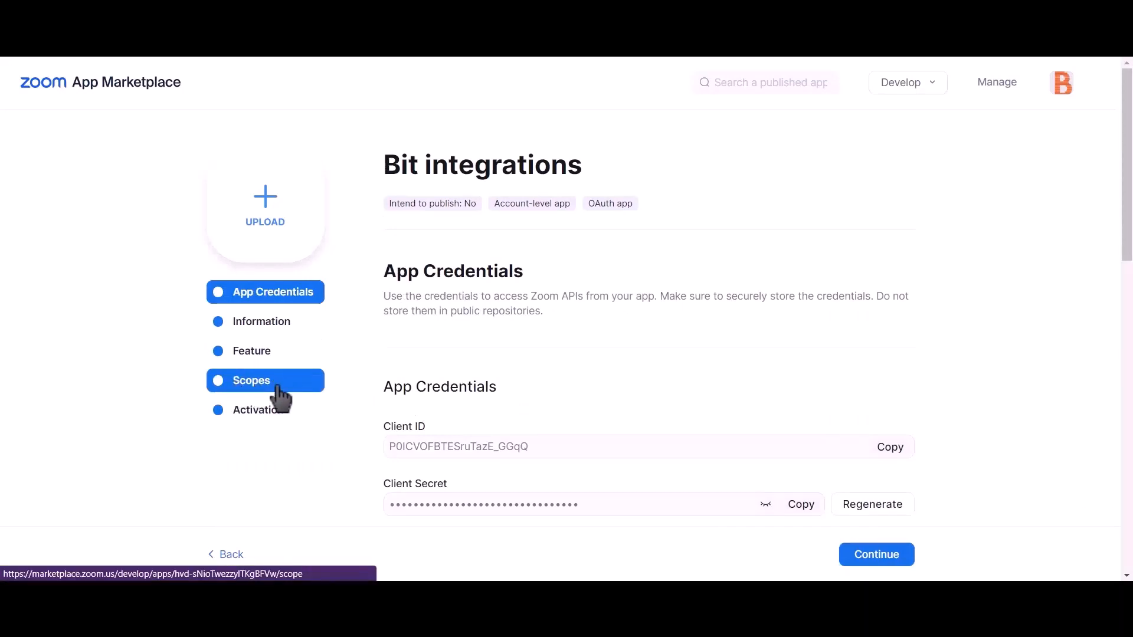
- Add the sub-account meetings, view all meetings, user information and manage users scopes, then save
{"action": "left_click", "coordinate": [278, 394]}
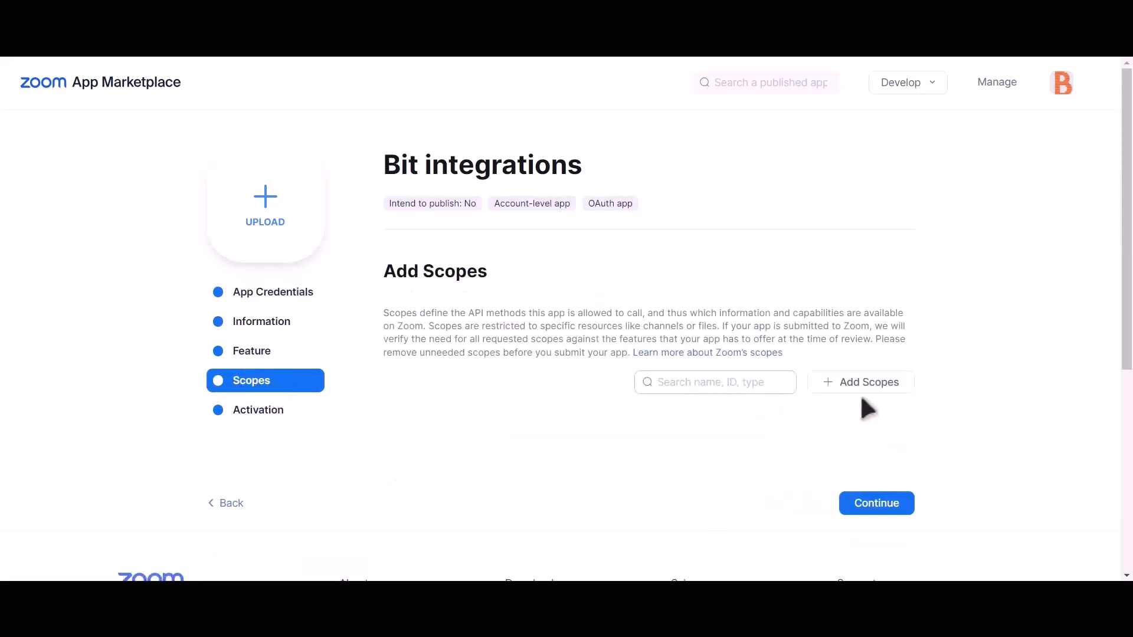
{"action": "left_click", "coordinate": [883, 383]}
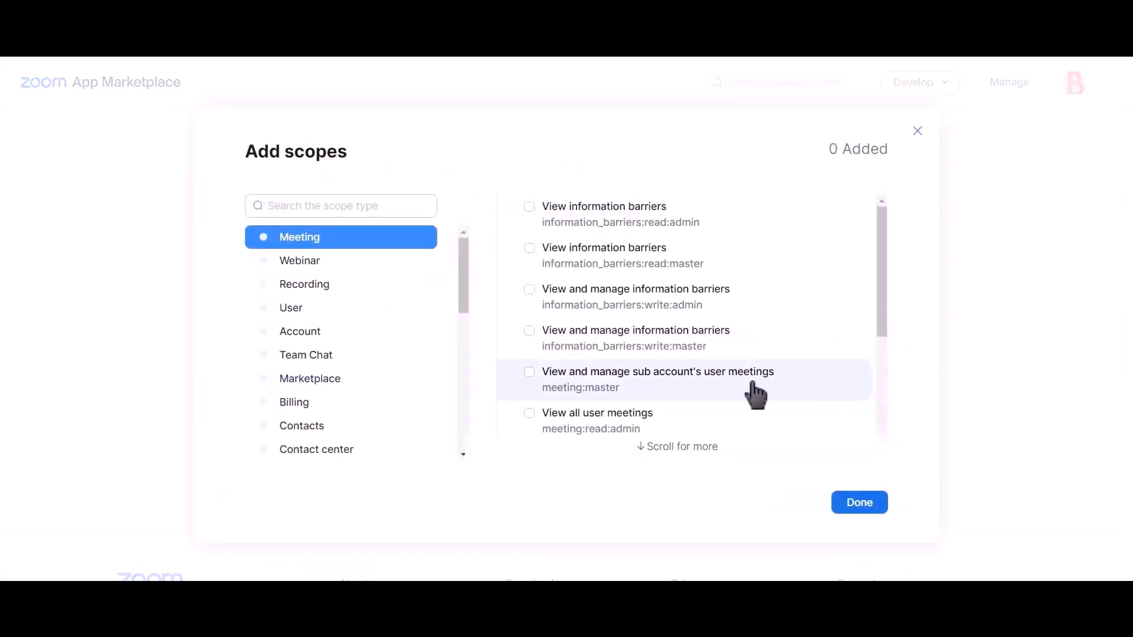
{"action": "left_click", "coordinate": [531, 374]}
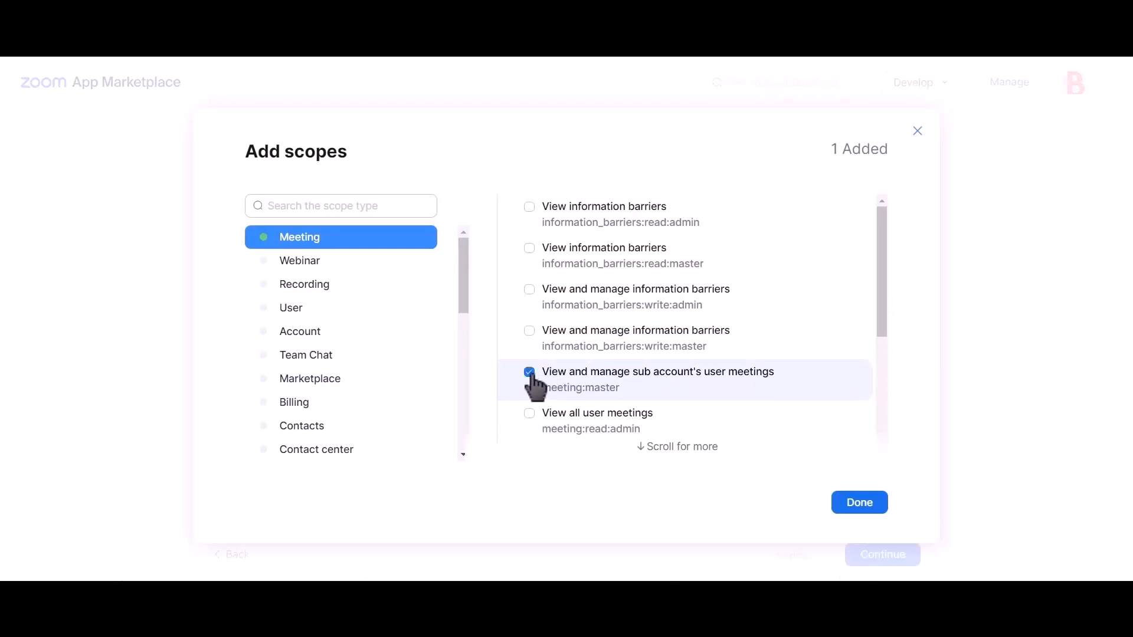
{"action": "left_click", "coordinate": [531, 414]}
{"action": "scroll", "coordinate": [655, 366], "scroll_direction": "down", "scroll_amount": 4}
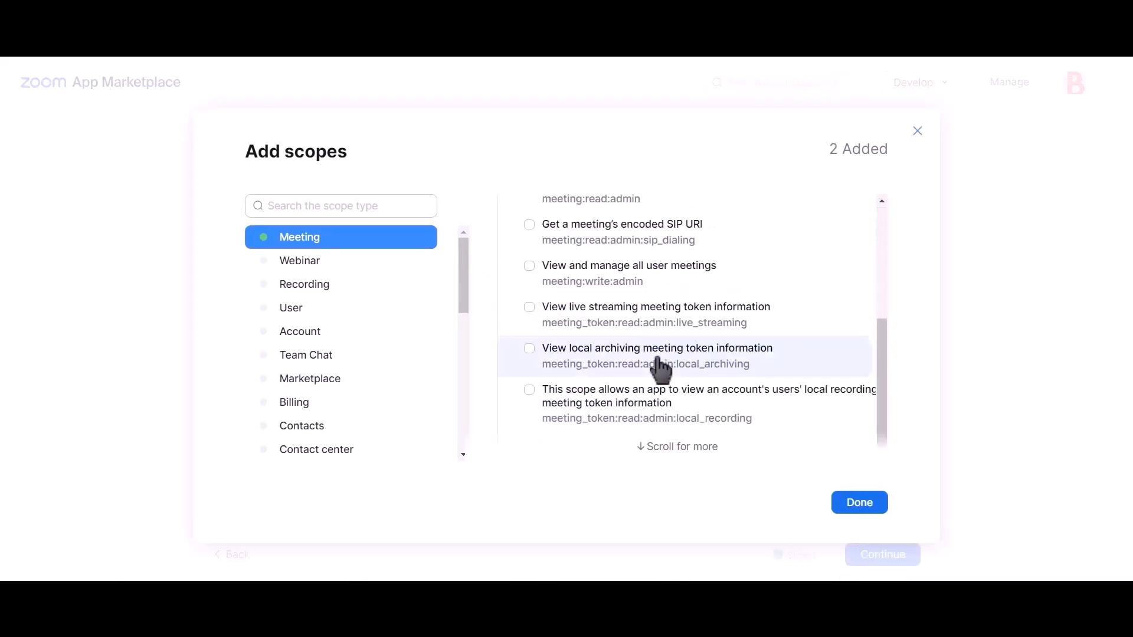
{"action": "scroll", "coordinate": [662, 368], "scroll_direction": "up", "scroll_amount": 4}
{"action": "scroll", "coordinate": [662, 374], "scroll_direction": "down", "scroll_amount": 2}
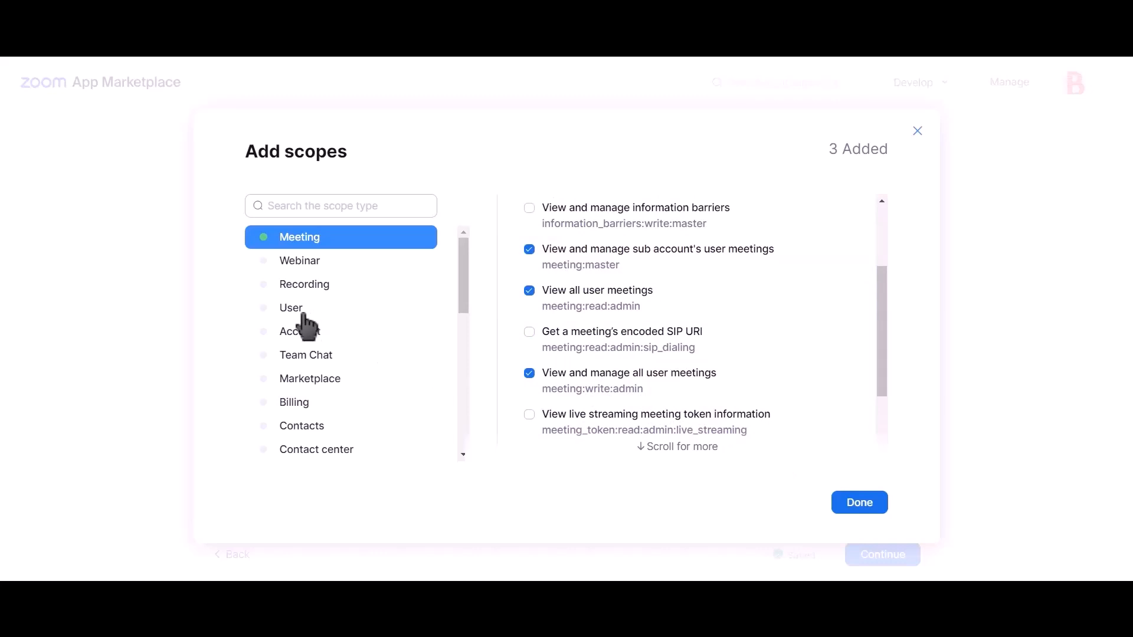
{"action": "left_click", "coordinate": [314, 313]}
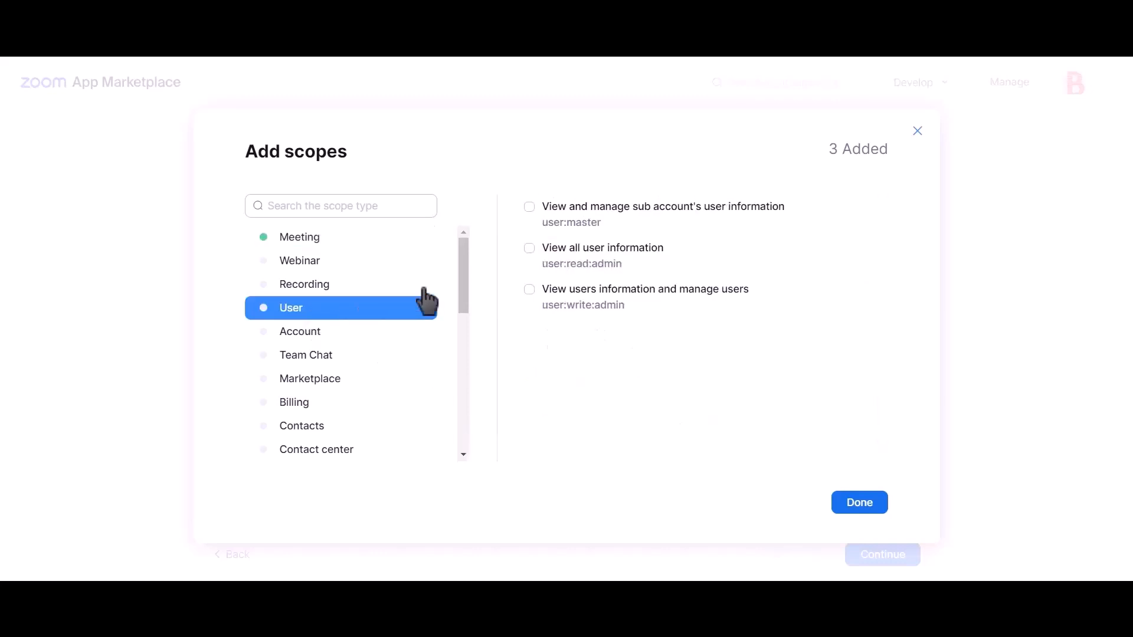
{"action": "left_click", "coordinate": [581, 223]}
{"action": "left_click", "coordinate": [581, 259]}
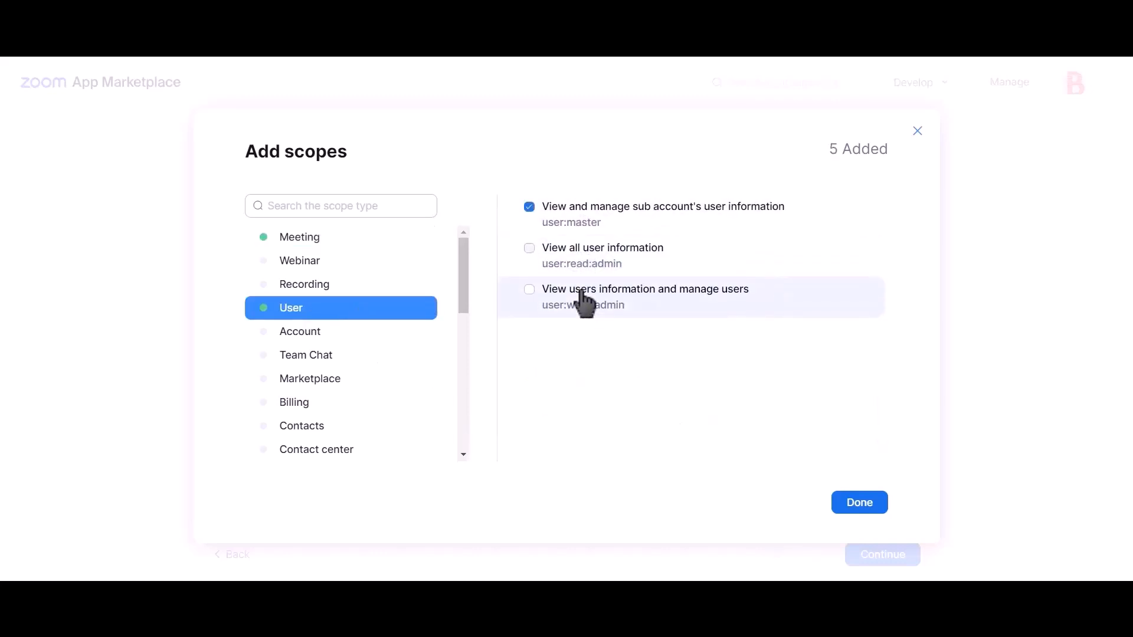
{"action": "left_click", "coordinate": [858, 508]}
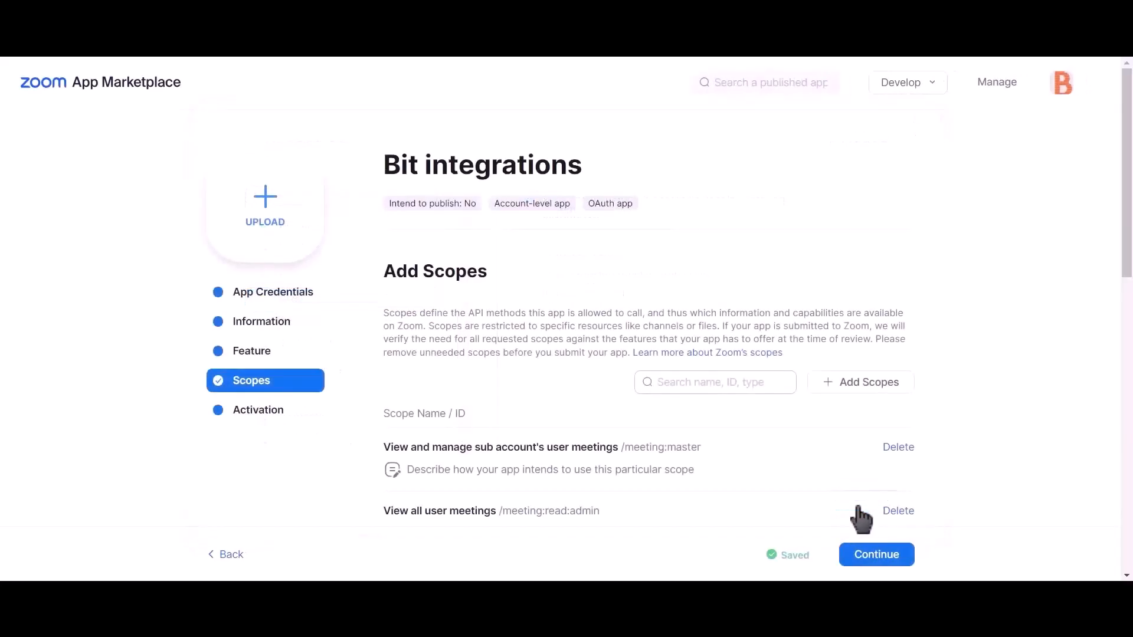
- Copy the app's Client ID and return to Bit Integrations' Client id field
{"action": "left_click", "coordinate": [287, 306]}
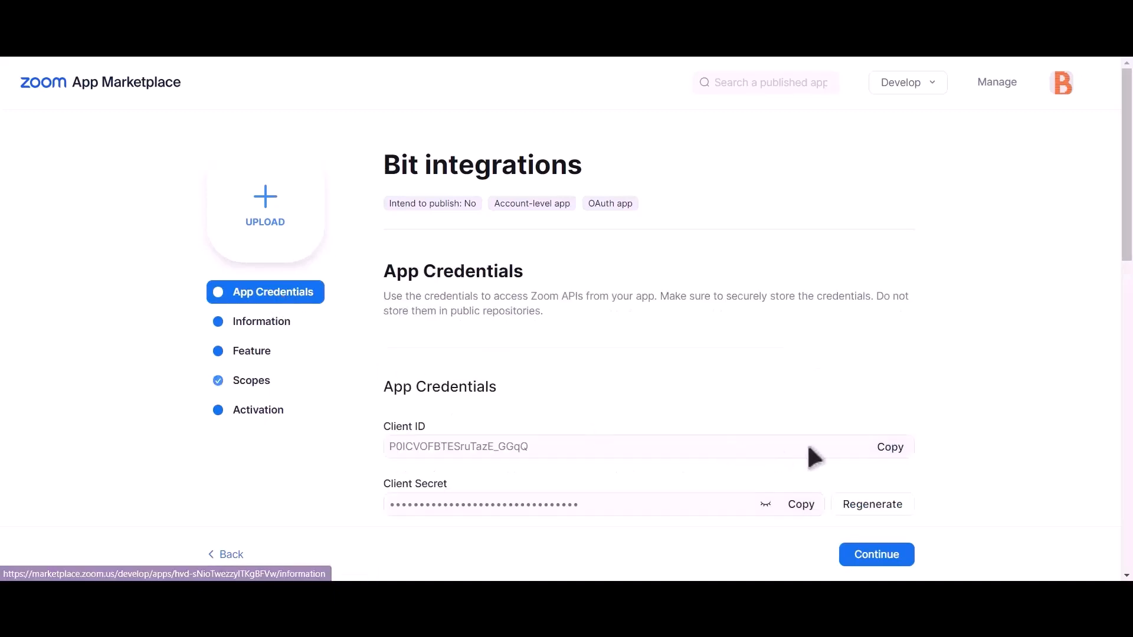
{"action": "left_click", "coordinate": [887, 450]}
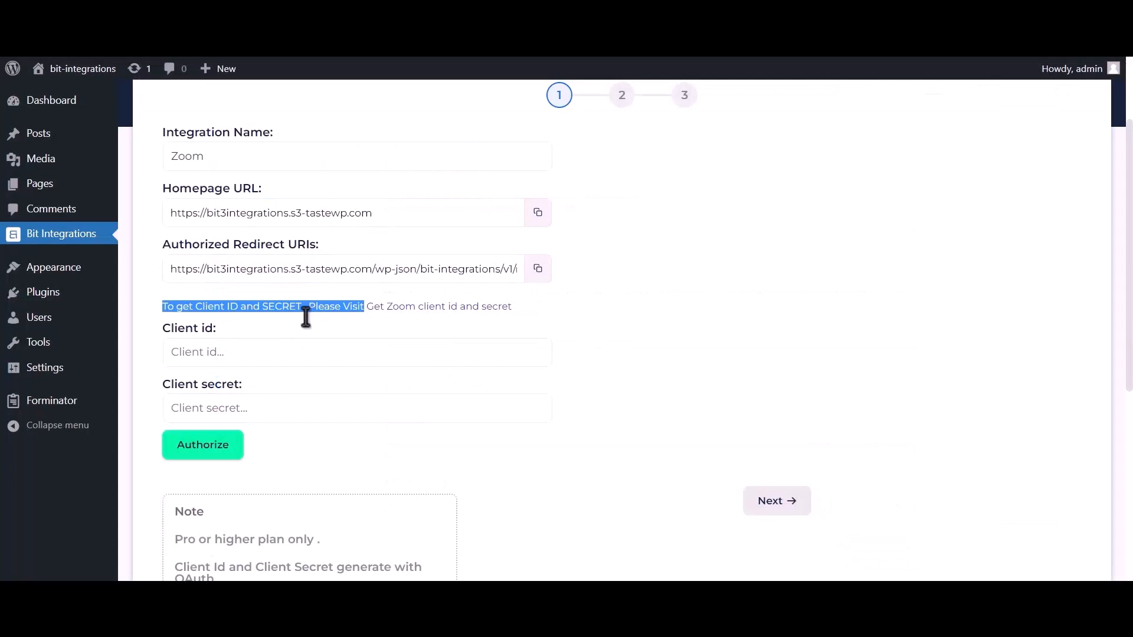
{"action": "left_click", "coordinate": [258, 354]}
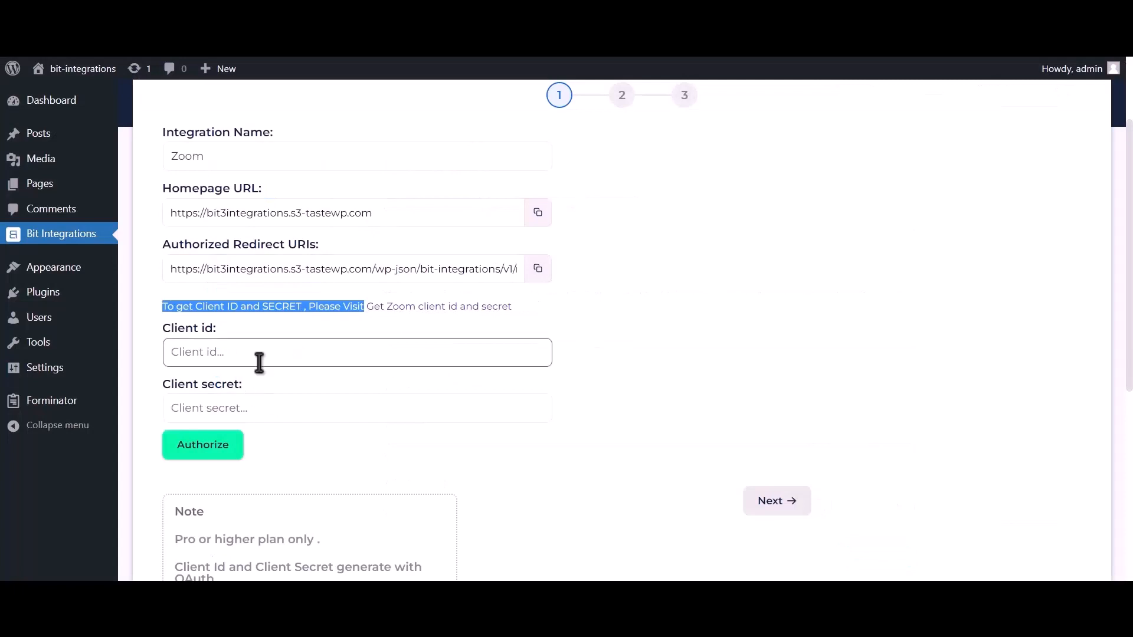
- Paste the Zoom app's Client ID and Client Secret into Bit Integrations' credential fields
{"action": "key", "text": "ctrl+v"}
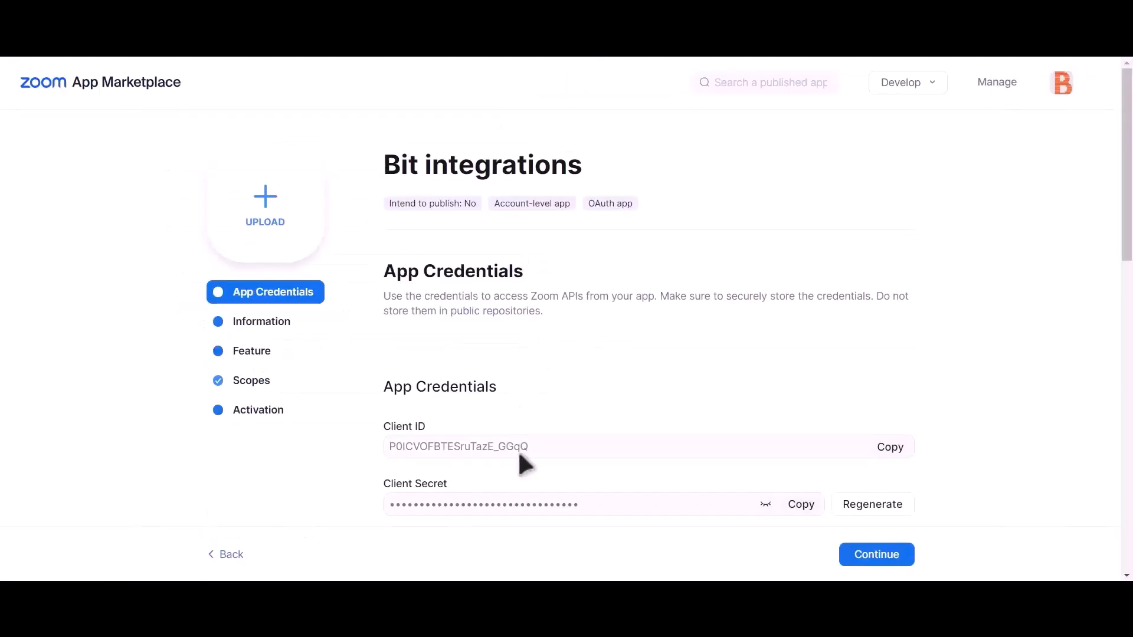
{"action": "left_click_drag", "start_coordinate": [384, 482], "coordinate": [451, 485]}
{"action": "left_click", "coordinate": [803, 506]}
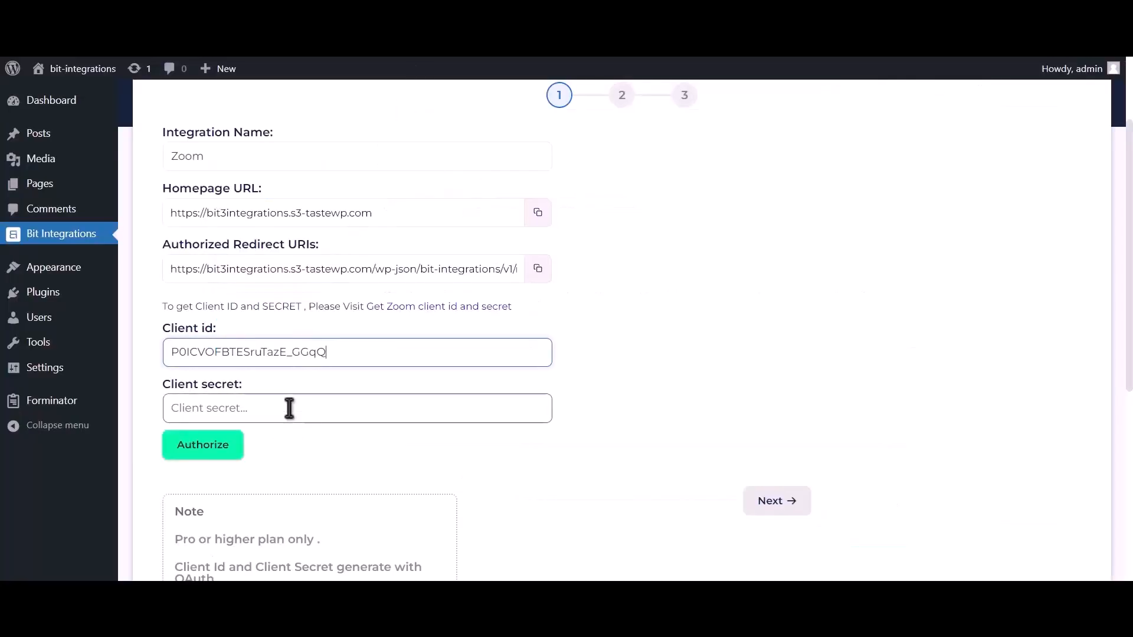
{"action": "left_click", "coordinate": [289, 408]}
{"action": "key", "text": "ctrl+v"}
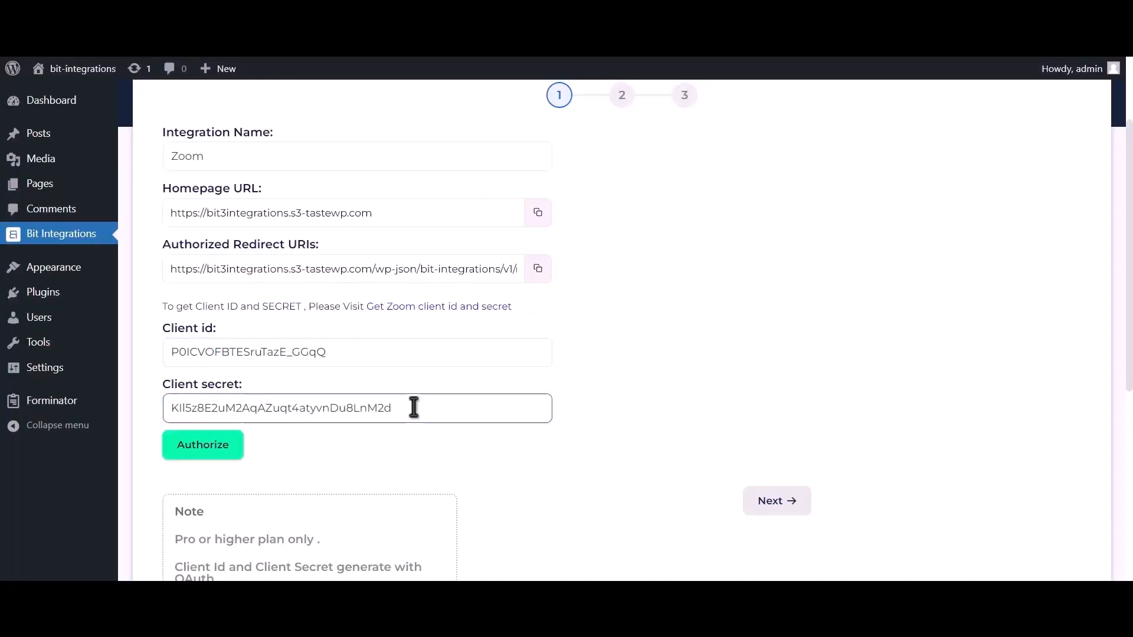
- Paste the Bit Integrations redirect URI as the app's OAuth redirect URL and allow-list entry
{"action": "left_click", "coordinate": [538, 272]}
{"action": "left_click", "coordinate": [591, 62]}
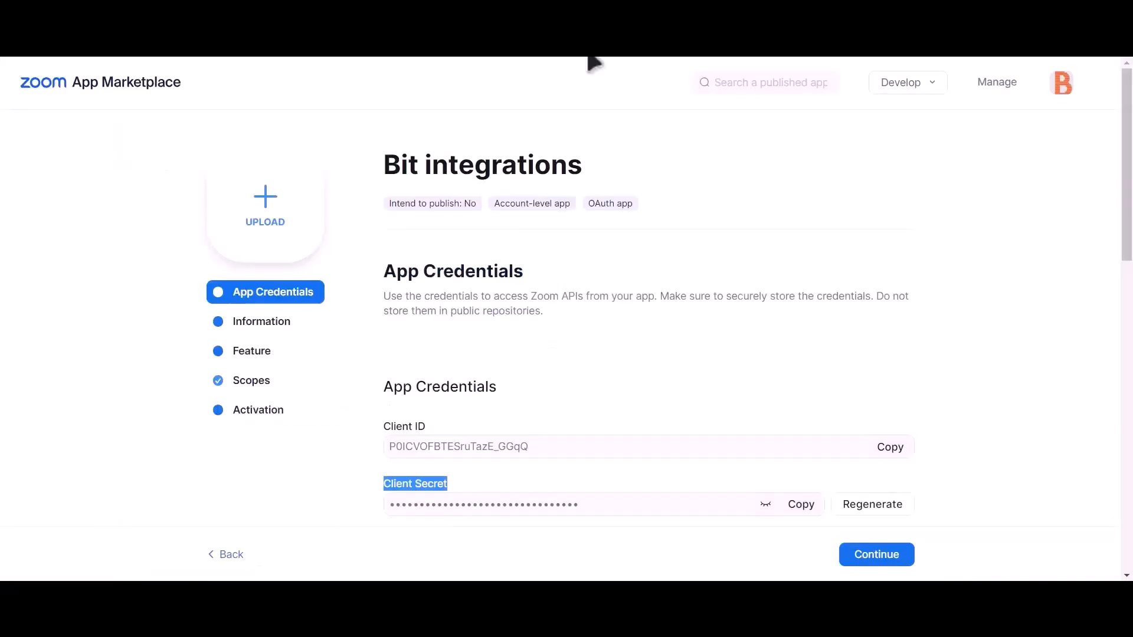
{"action": "scroll", "coordinate": [602, 283], "scroll_direction": "down", "scroll_amount": 2}
{"action": "left_click", "coordinate": [452, 449]}
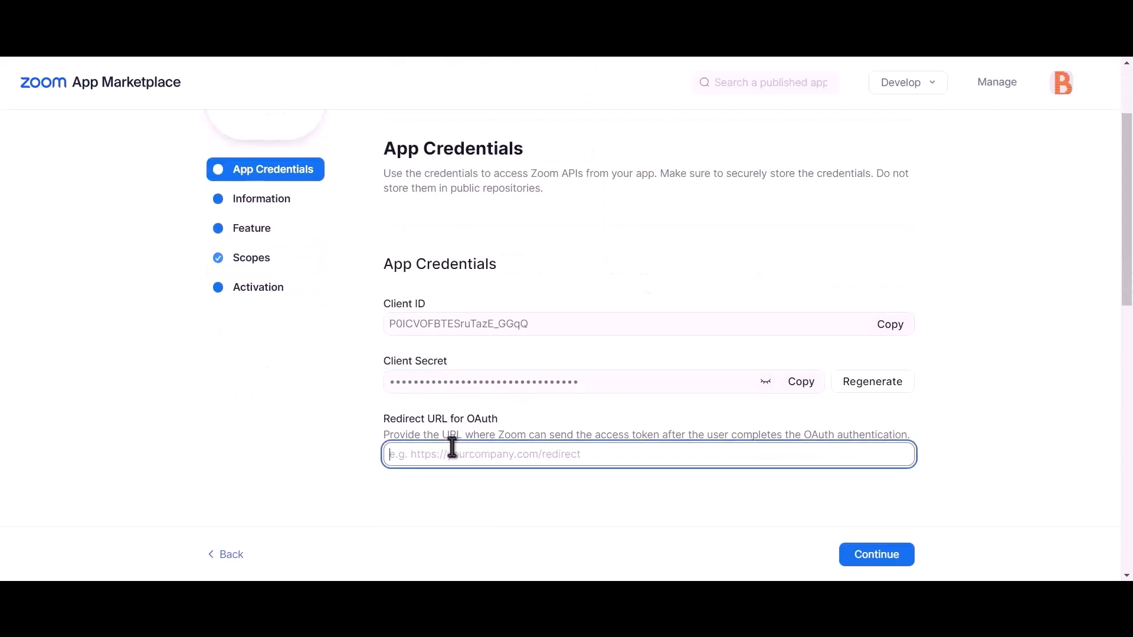
{"action": "key", "text": "ctrl+v"}
{"action": "scroll", "coordinate": [513, 447], "scroll_direction": "down", "scroll_amount": 5}
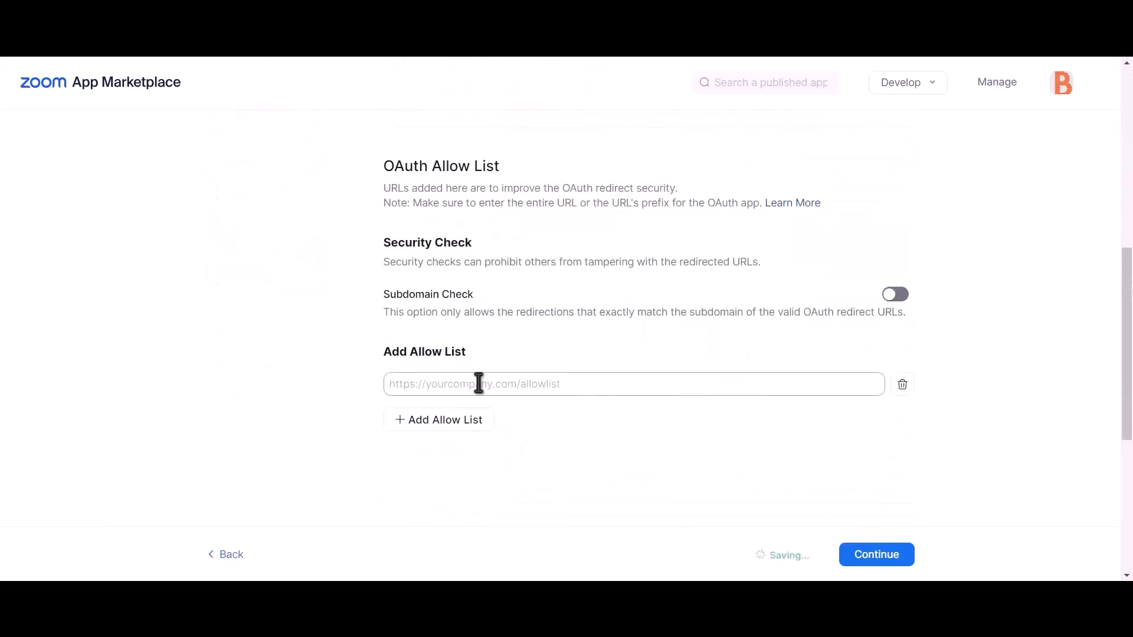
{"action": "left_click", "coordinate": [505, 386]}
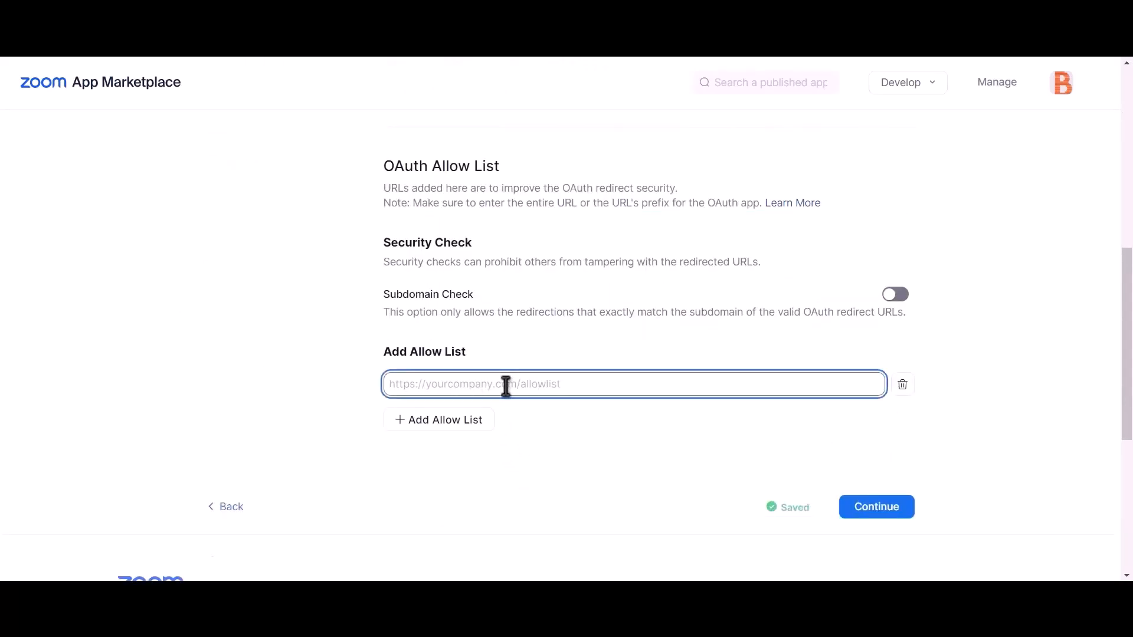
{"action": "key", "text": "ctrl+v"}
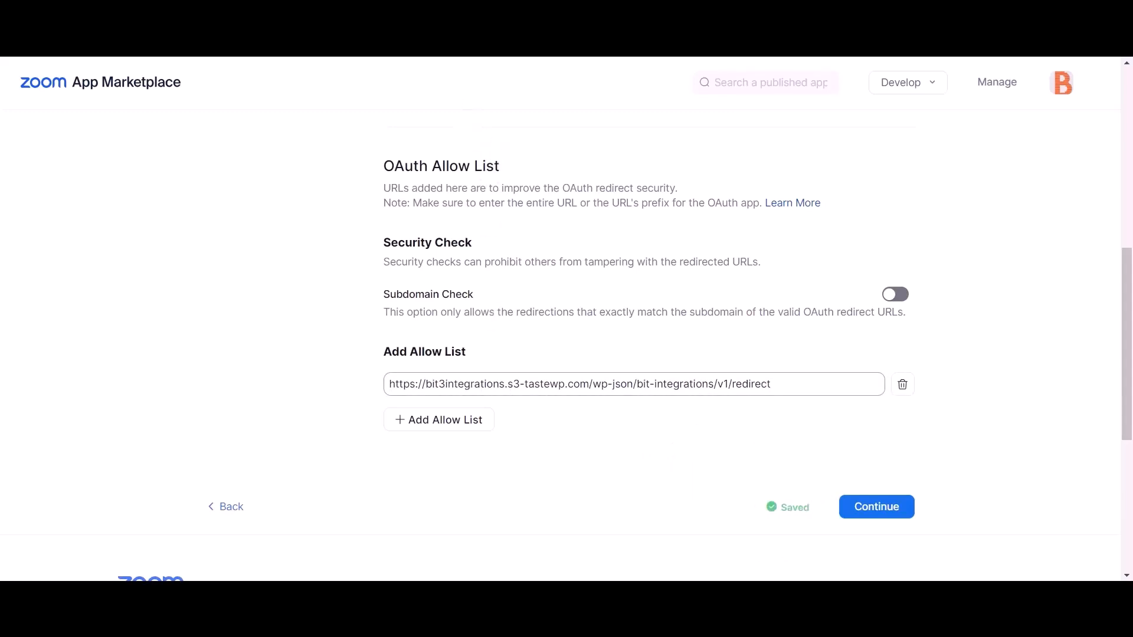
{"action": "left_click", "coordinate": [419, 35]}
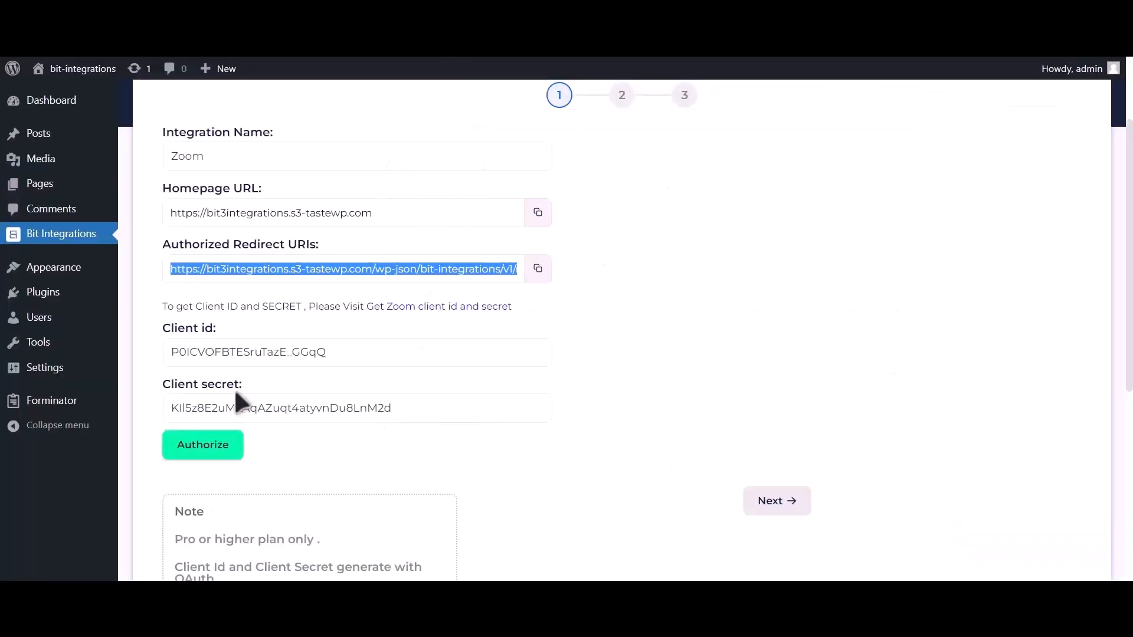
- Authorize and allow the Zoom connection, then advance to step 2's meeting and field-map settings
{"action": "left_click", "coordinate": [222, 456]}
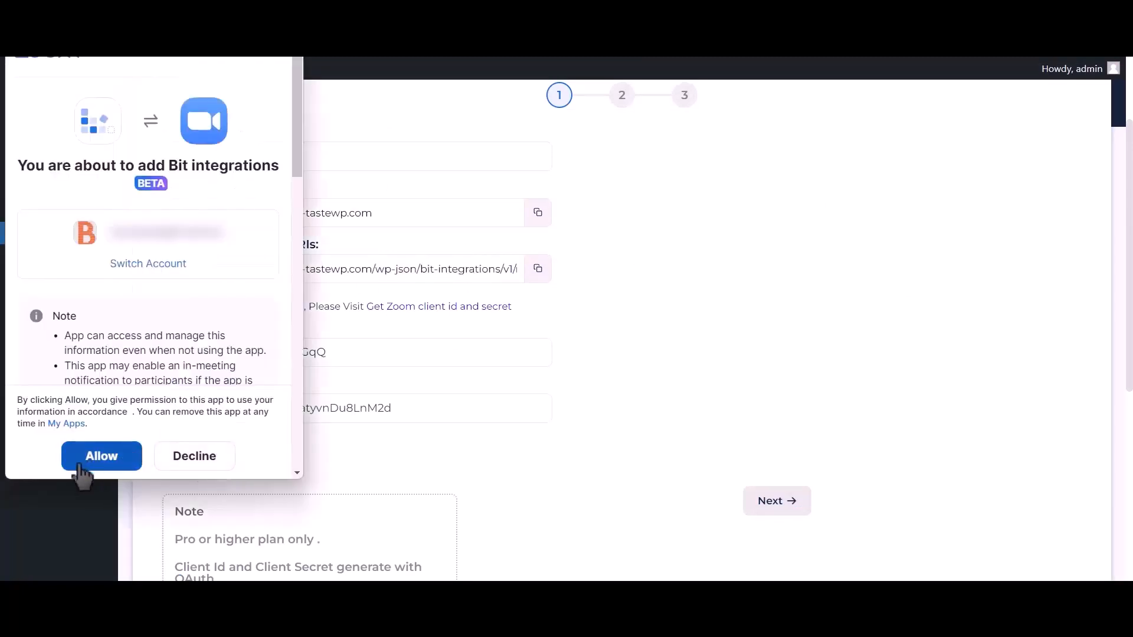
{"action": "left_click", "coordinate": [115, 463]}
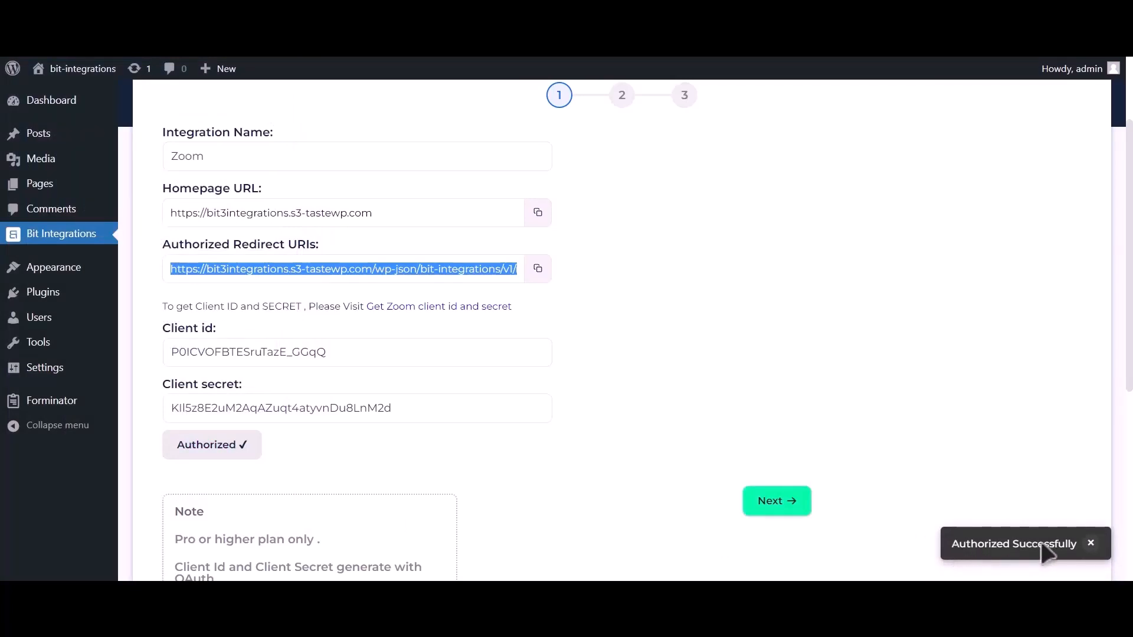
{"action": "left_click", "coordinate": [795, 512]}
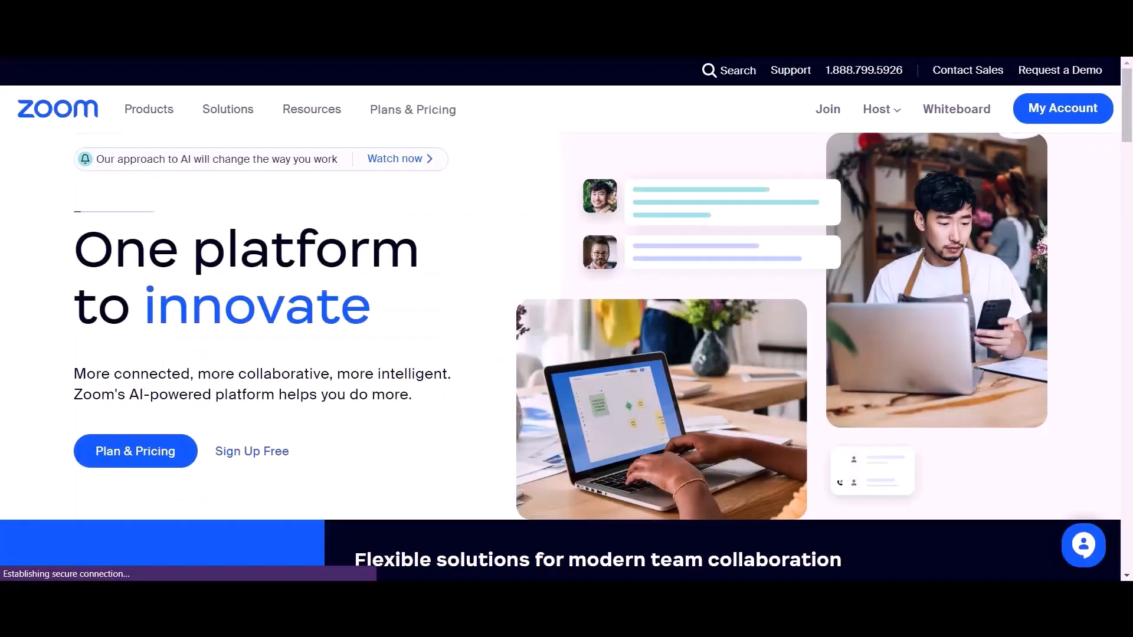
- Schedule a Zoom meeting with topic 'Bit Integrations' and registration required, and save it
{"action": "left_click", "coordinate": [1062, 126]}
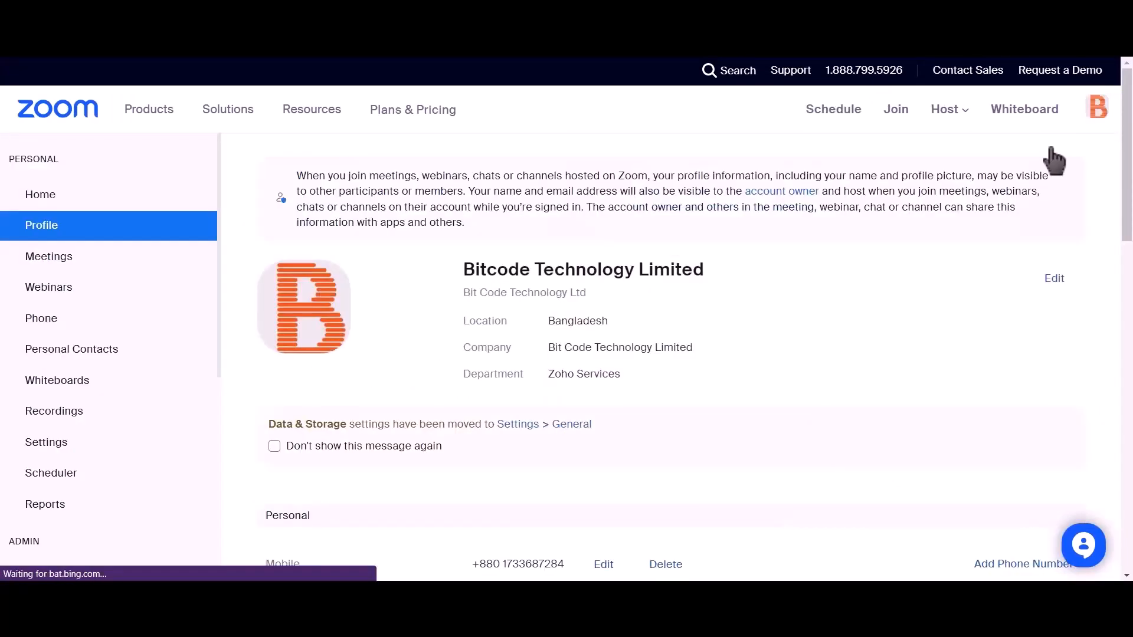
{"action": "left_click", "coordinate": [90, 259]}
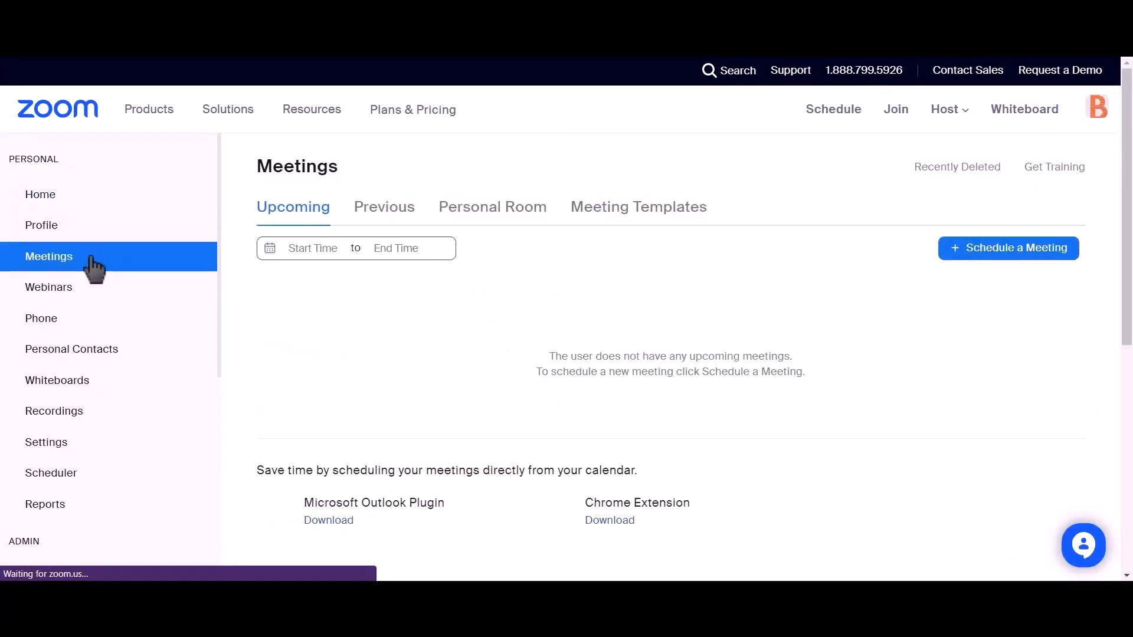
{"action": "left_click", "coordinate": [1026, 260]}
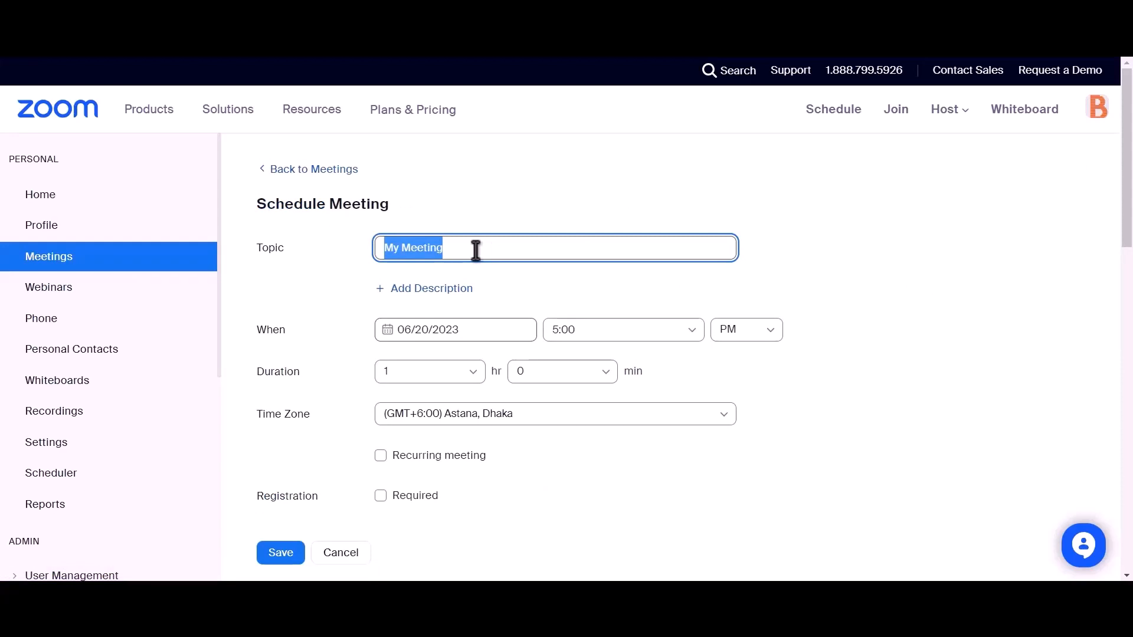
{"action": "type", "text": "Bit"}
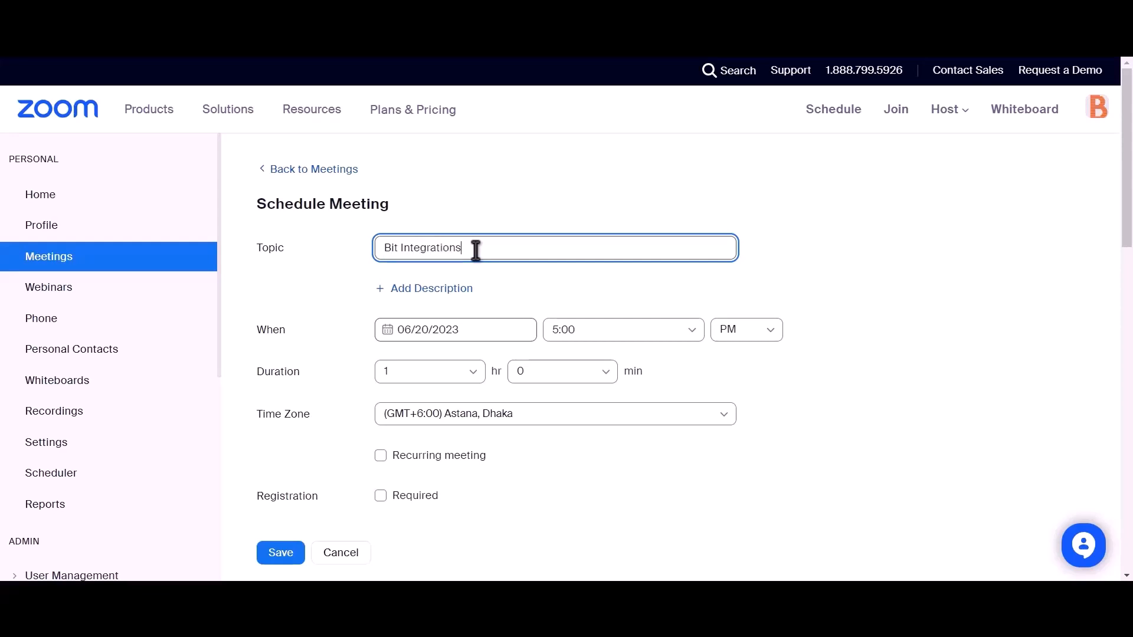
{"action": "scroll", "coordinate": [476, 250], "scroll_direction": "down", "scroll_amount": 2}
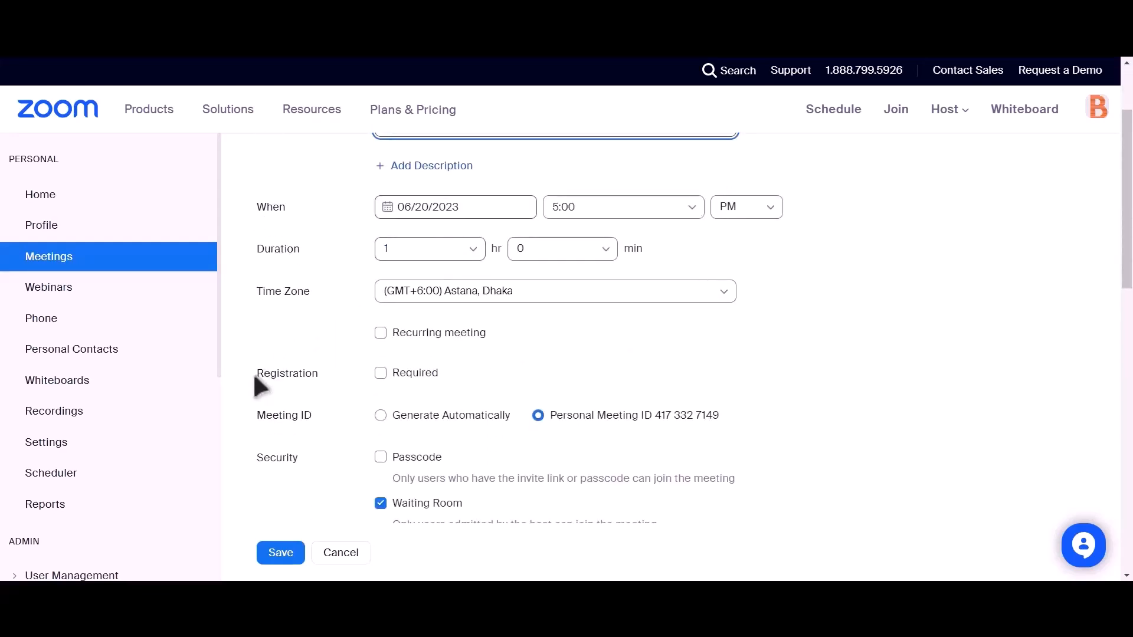
{"action": "left_click_drag", "start_coordinate": [254, 376], "coordinate": [318, 373]}
{"action": "left_click", "coordinate": [380, 373]}
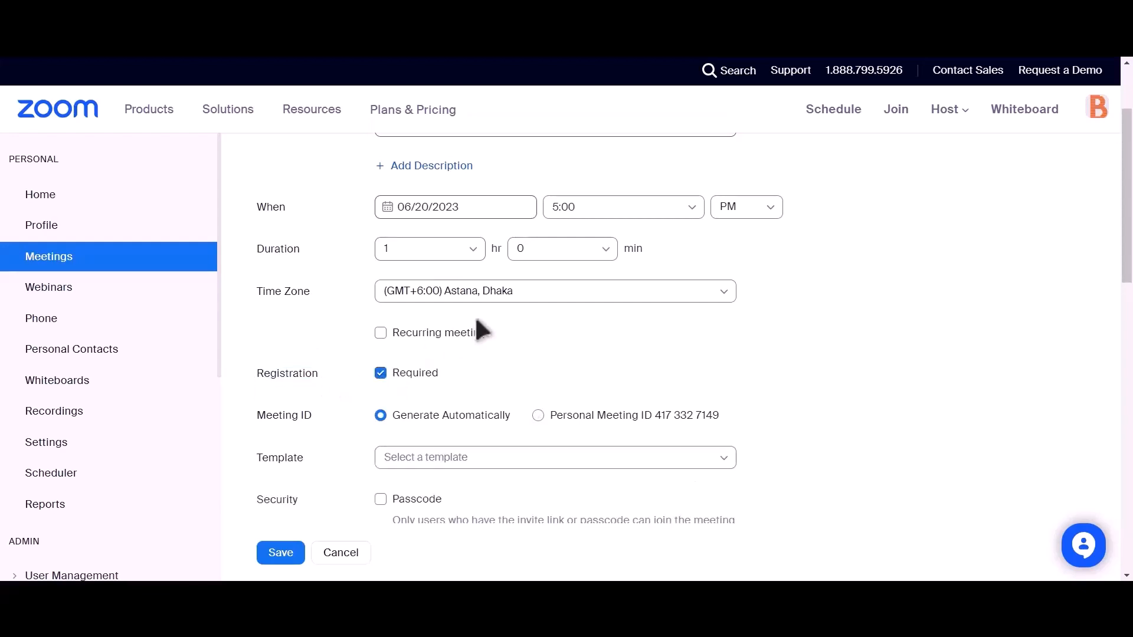
{"action": "scroll", "coordinate": [424, 342], "scroll_direction": "down", "scroll_amount": 4}
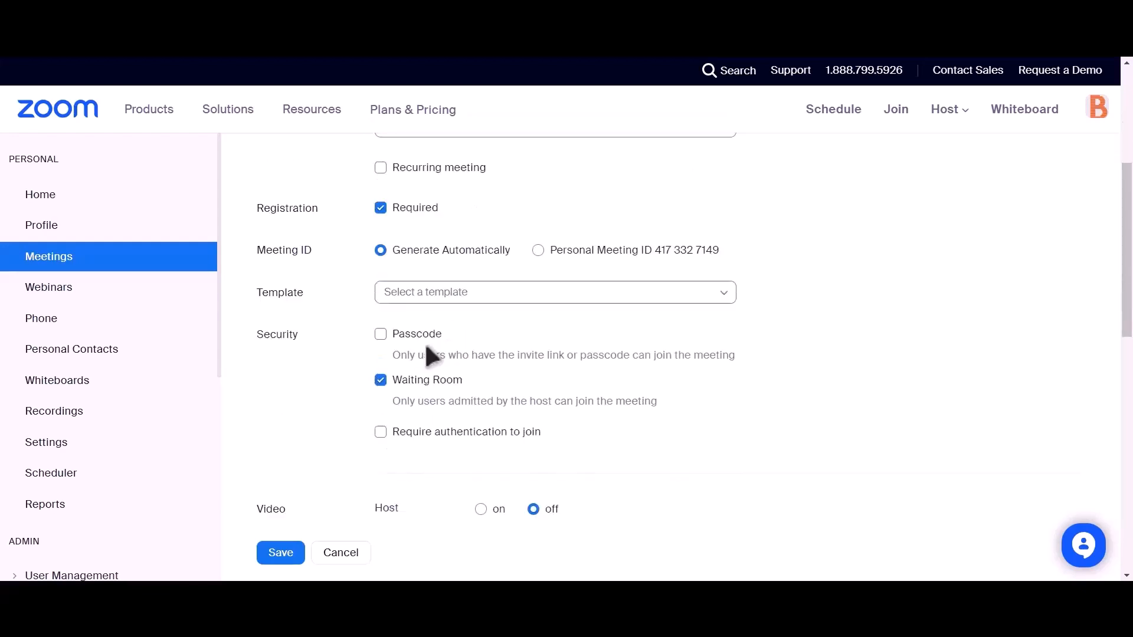
{"action": "left_click", "coordinate": [278, 558]}
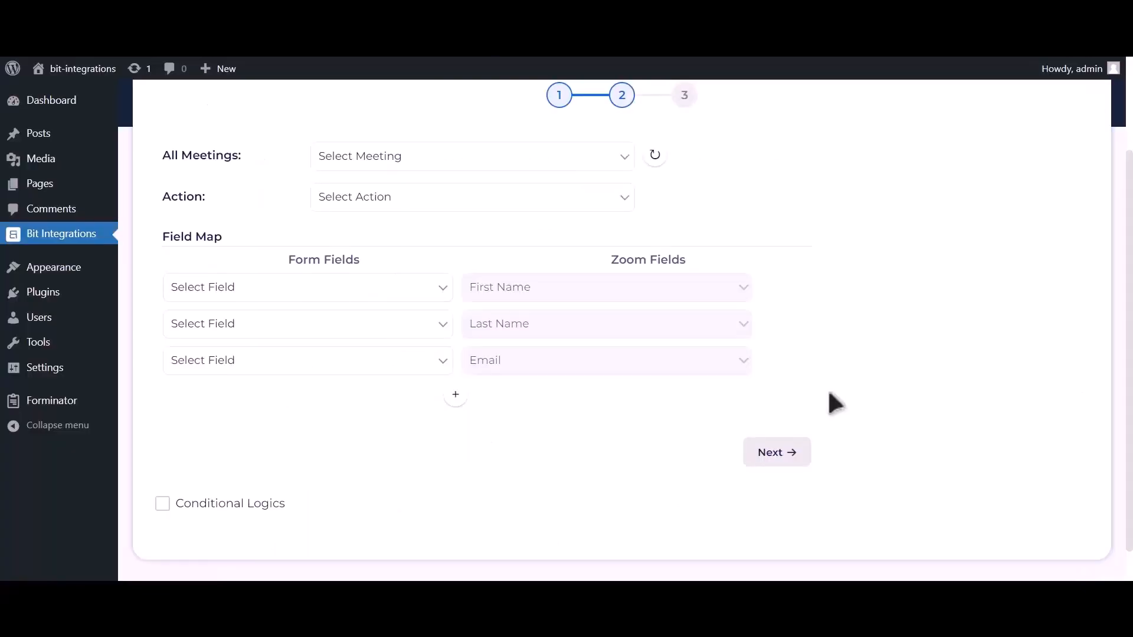
- Select the Bit Integrations meeting and the Create User action
{"action": "left_click", "coordinate": [663, 160]}
{"action": "left_click", "coordinate": [588, 165]}
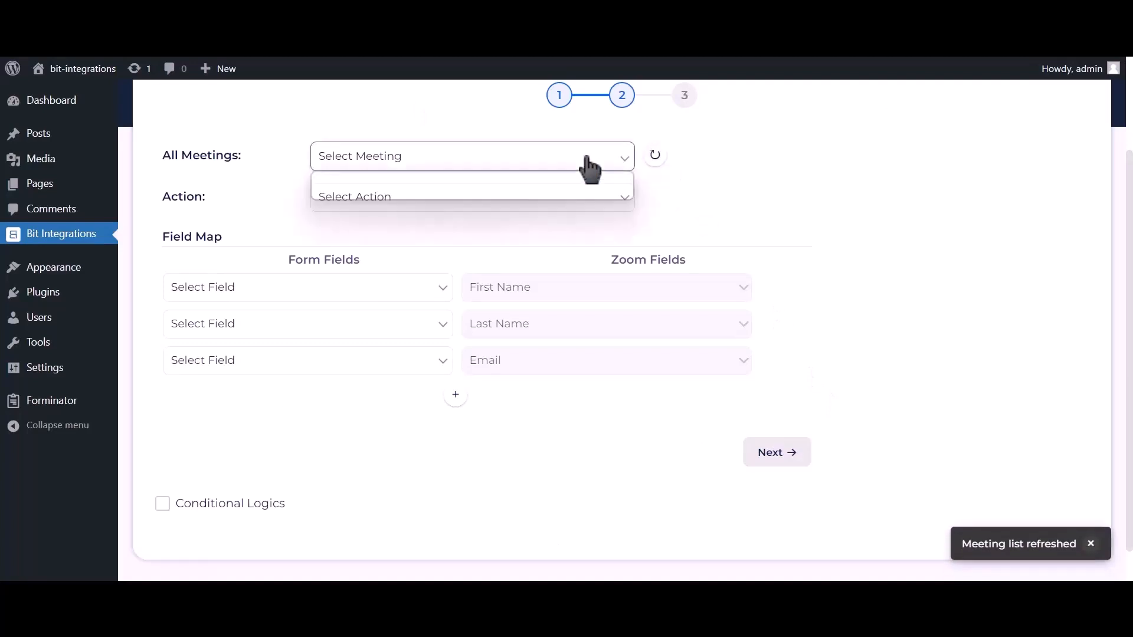
{"action": "left_click", "coordinate": [460, 193]}
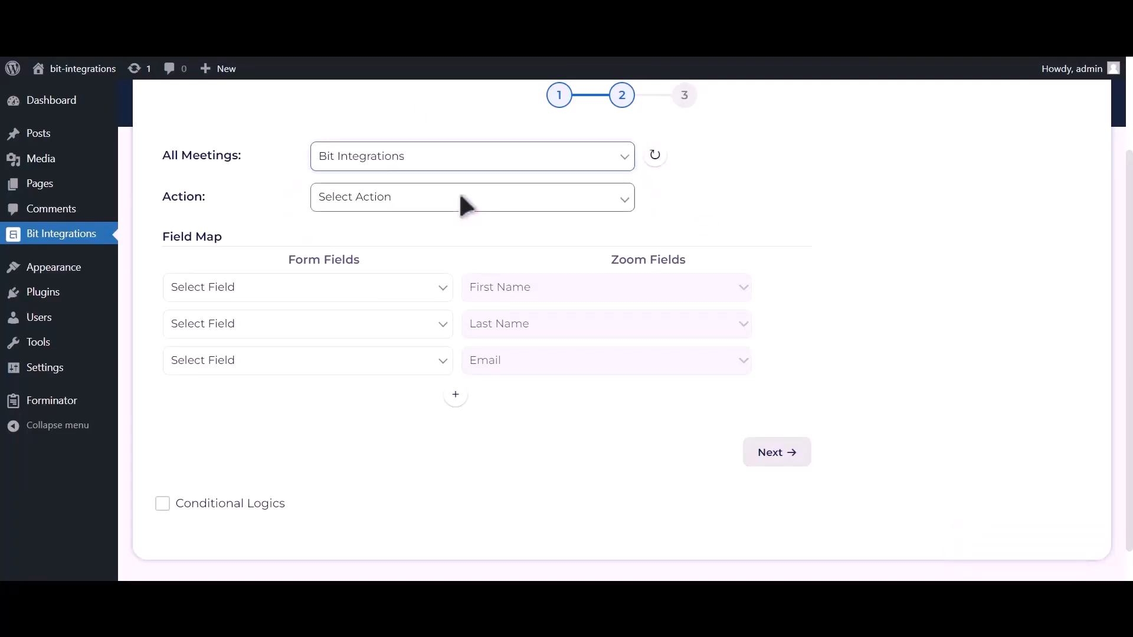
{"action": "left_click", "coordinate": [461, 199]}
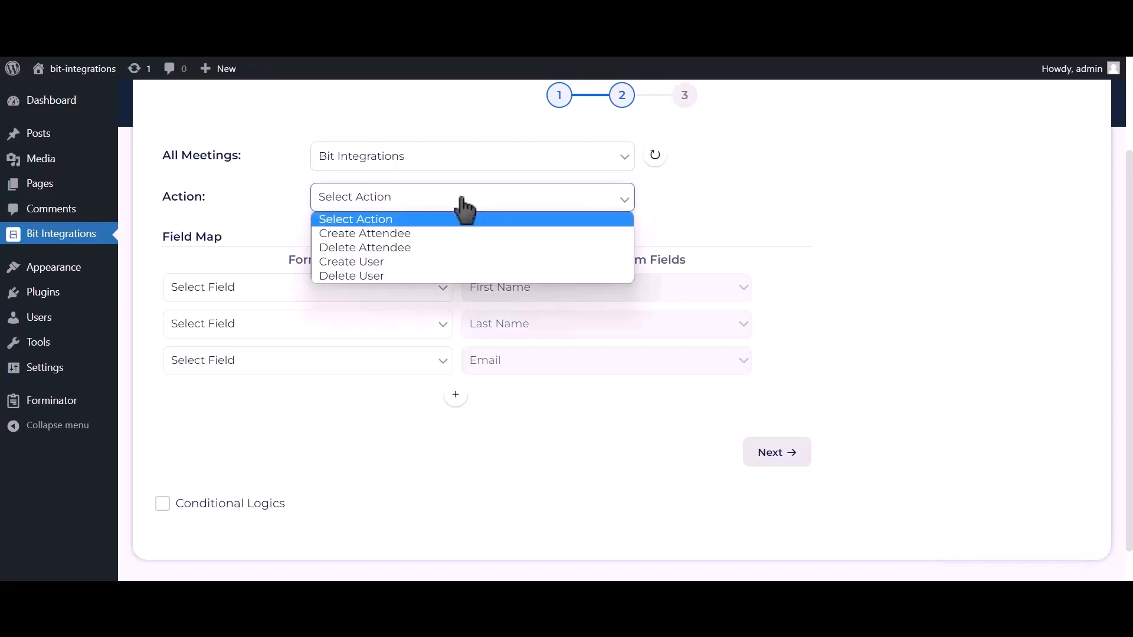
{"action": "left_click", "coordinate": [378, 262]}
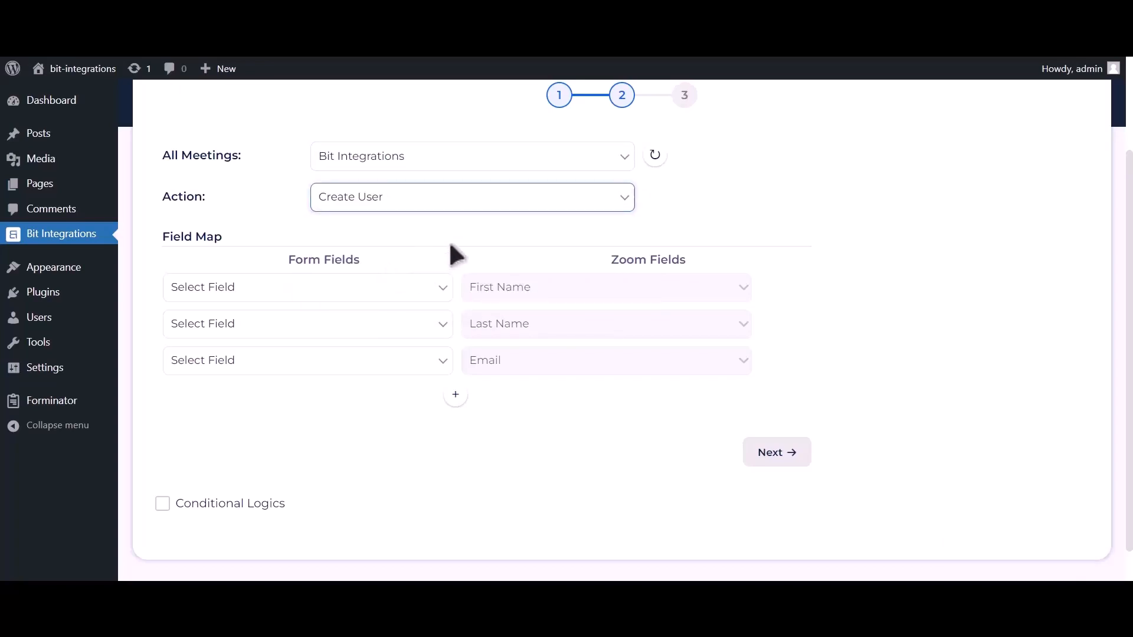
- Map First Name-1, Last Name-1, Email Address-1 and Phone Number-1 to Zoom's name, email and phone fields
{"action": "left_click", "coordinate": [395, 289]}
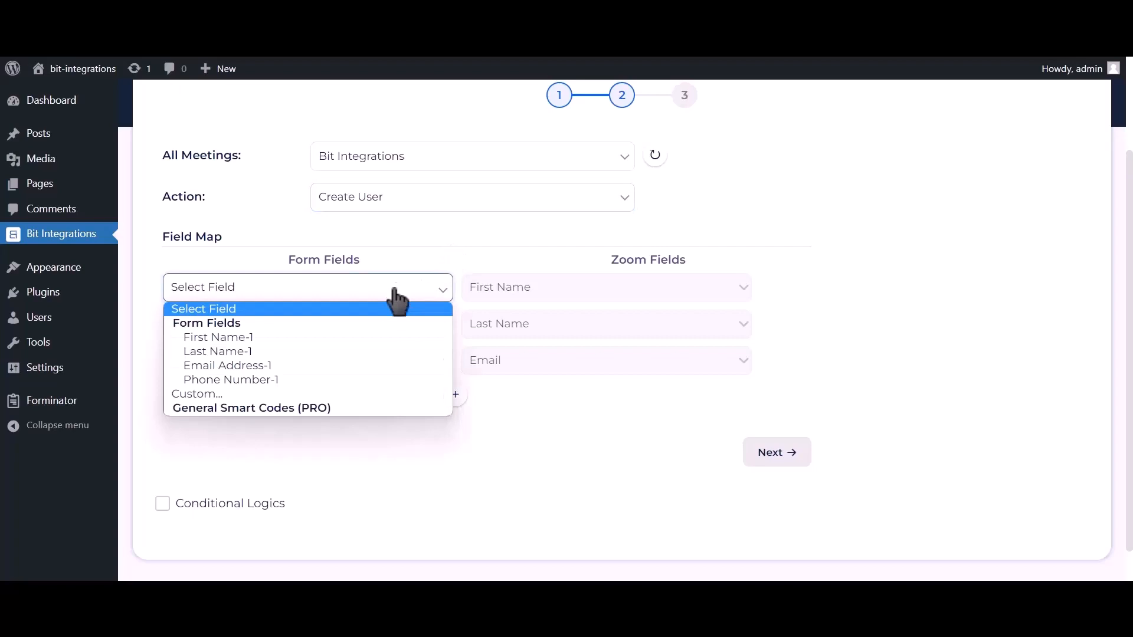
{"action": "left_click", "coordinate": [323, 337]}
{"action": "left_click", "coordinate": [319, 325]}
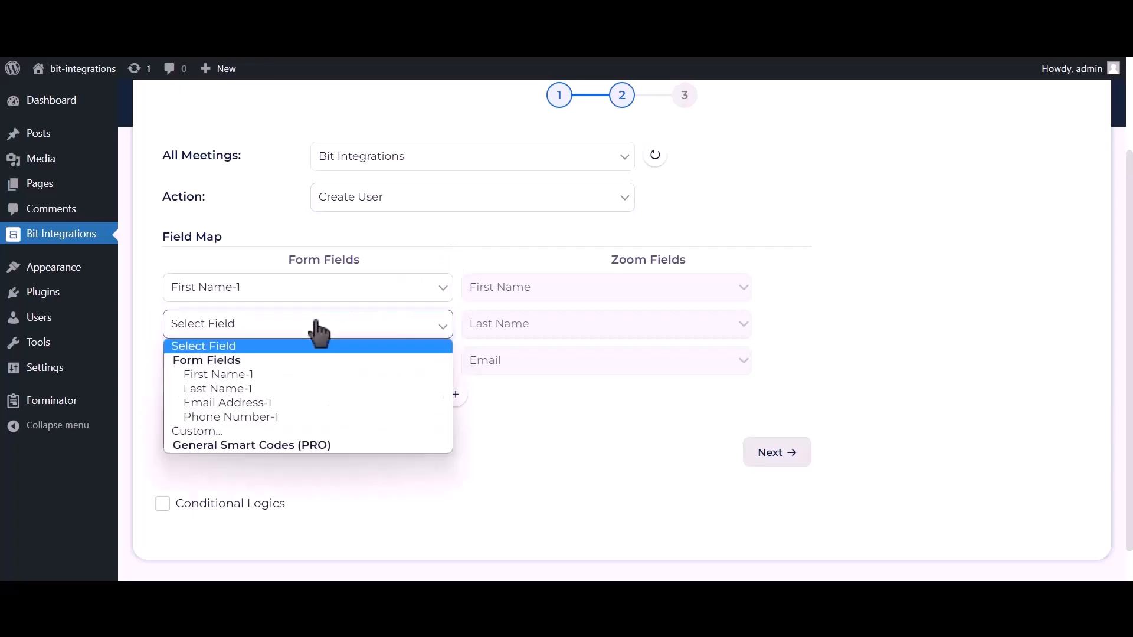
{"action": "left_click", "coordinate": [231, 388]}
{"action": "left_click", "coordinate": [233, 367]}
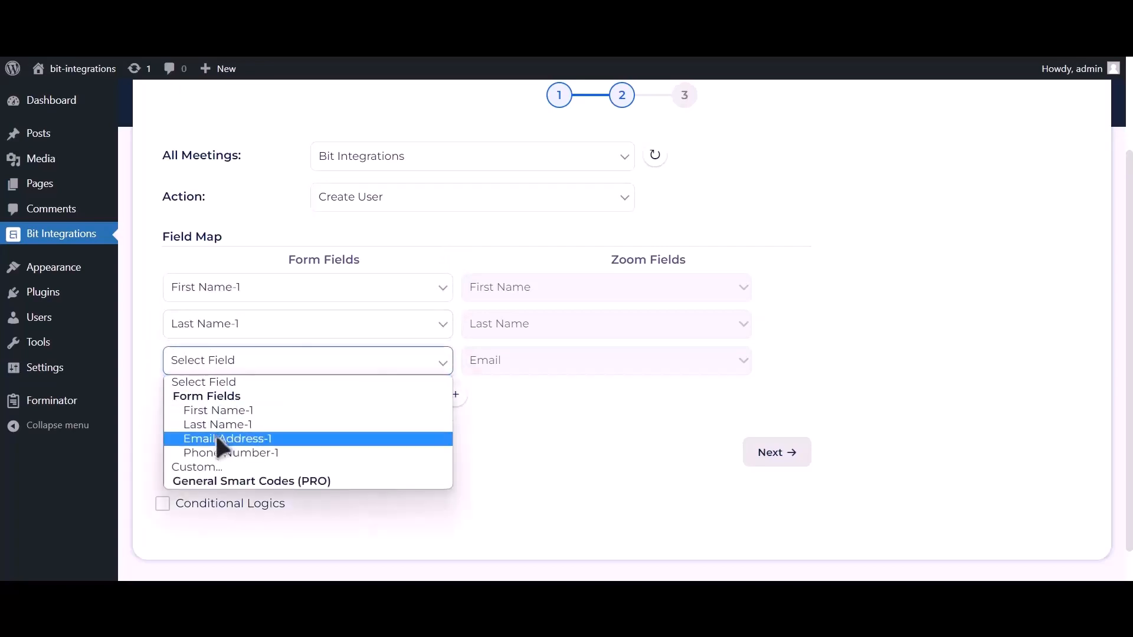
{"action": "left_click", "coordinate": [219, 440]}
{"action": "left_click", "coordinate": [455, 394]}
{"action": "left_click", "coordinate": [354, 398]}
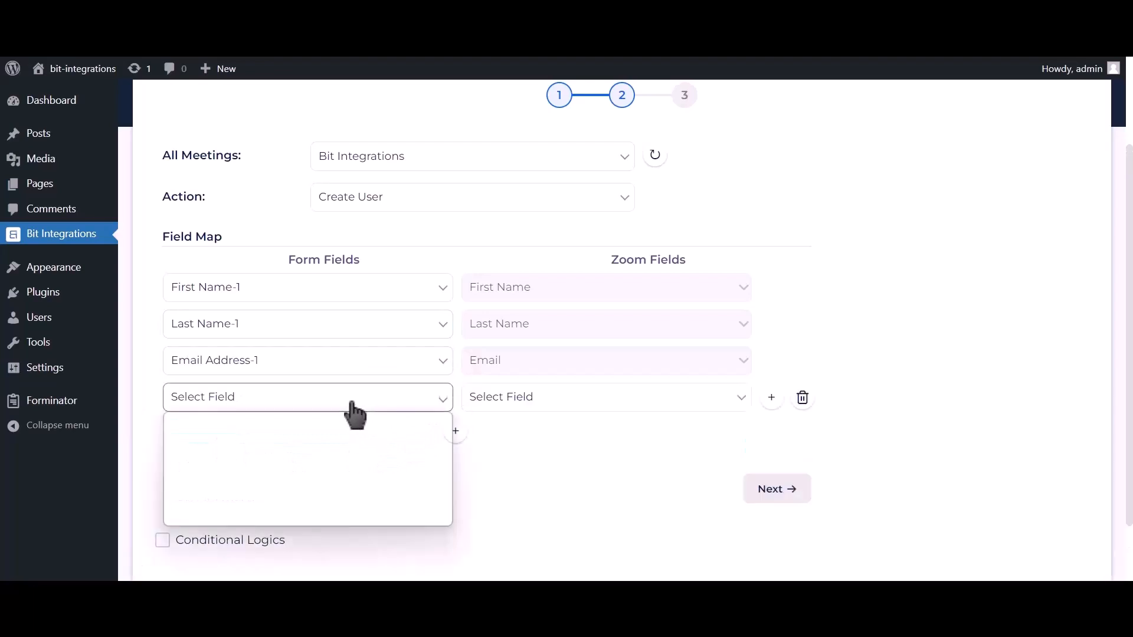
{"action": "left_click", "coordinate": [267, 489]}
{"action": "left_click", "coordinate": [525, 401]}
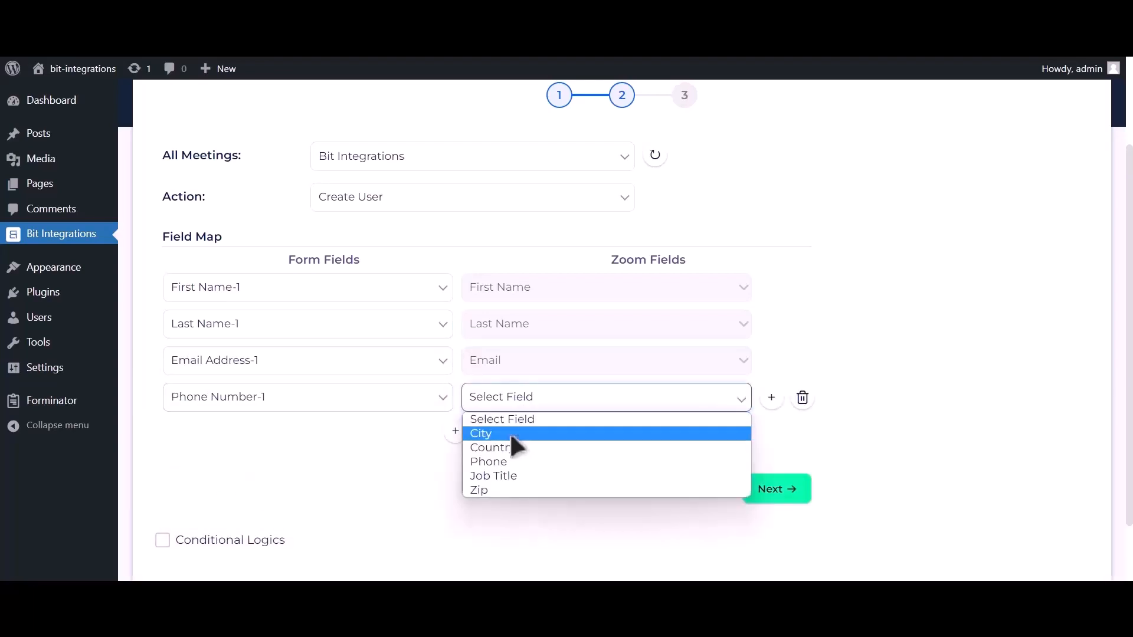
{"action": "left_click", "coordinate": [507, 460]}
- Leave conditional logic off, then finish and save the integration
{"action": "scroll", "coordinate": [501, 456], "scroll_direction": "down", "scroll_amount": 1}
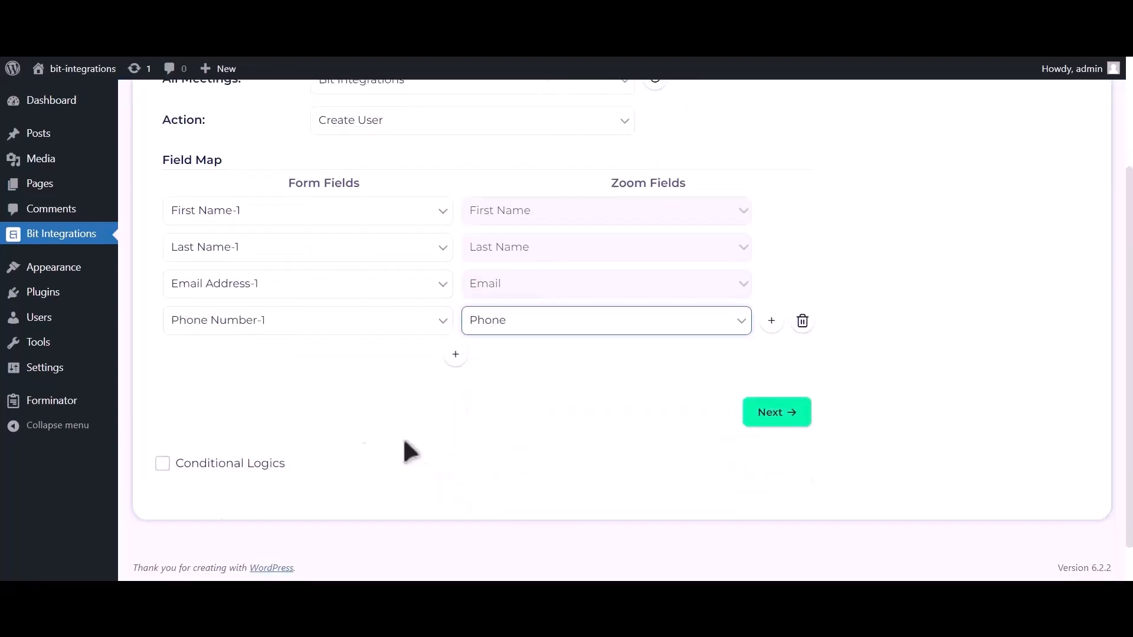
{"action": "left_click", "coordinate": [267, 466]}
{"action": "scroll", "coordinate": [270, 472], "scroll_direction": "down", "scroll_amount": 2}
{"action": "scroll", "coordinate": [270, 472], "scroll_direction": "down", "scroll_amount": 1}
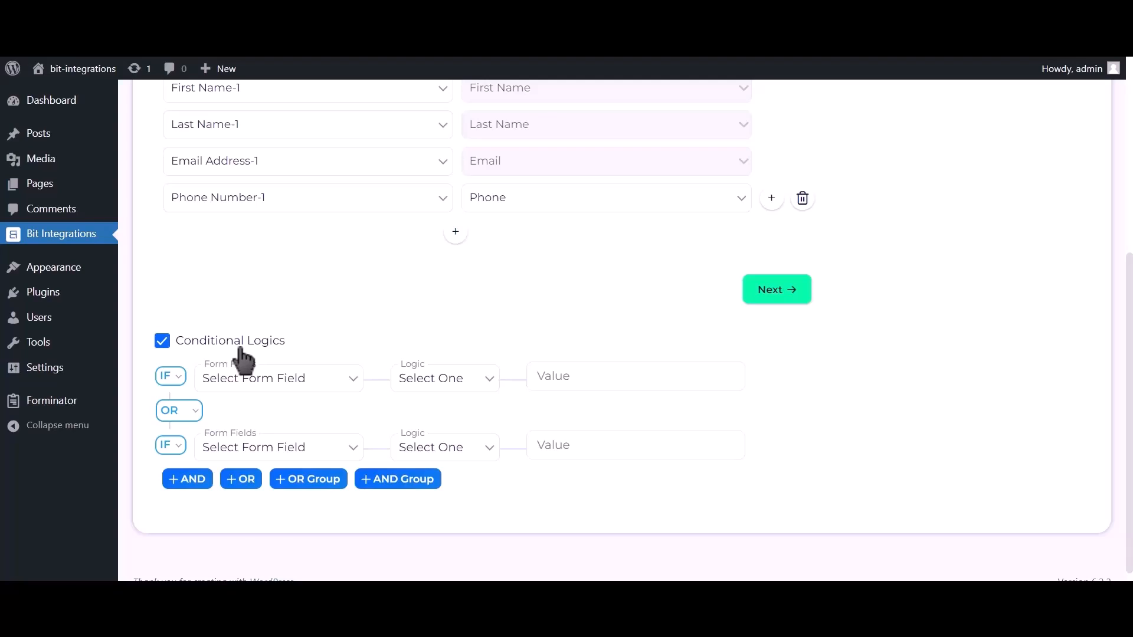
{"action": "left_click", "coordinate": [240, 348]}
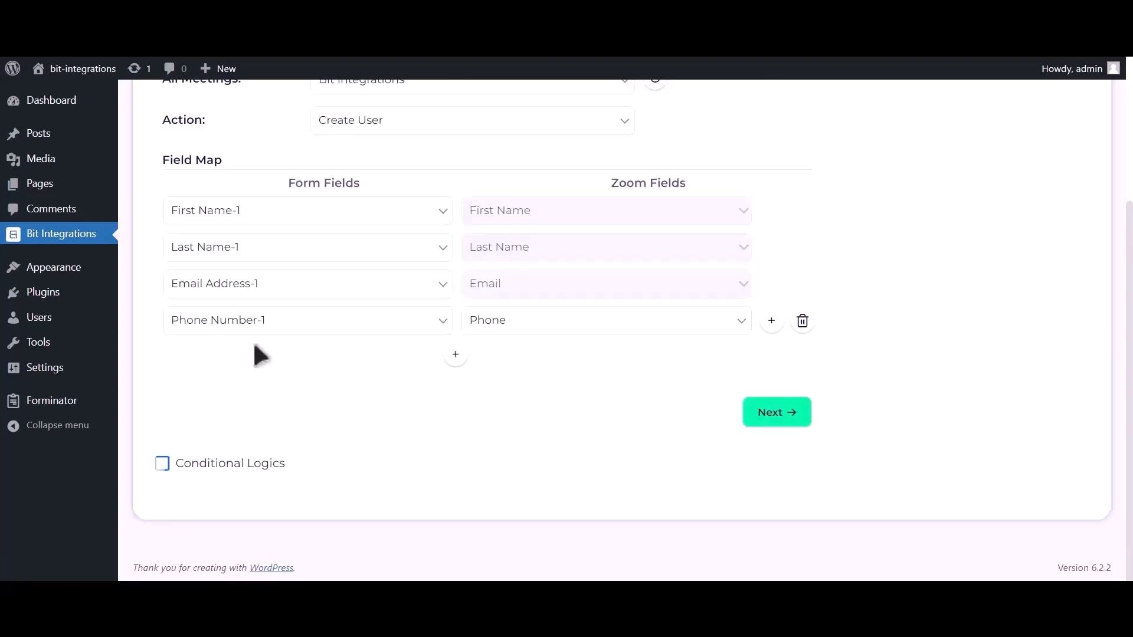
{"action": "left_click", "coordinate": [773, 420]}
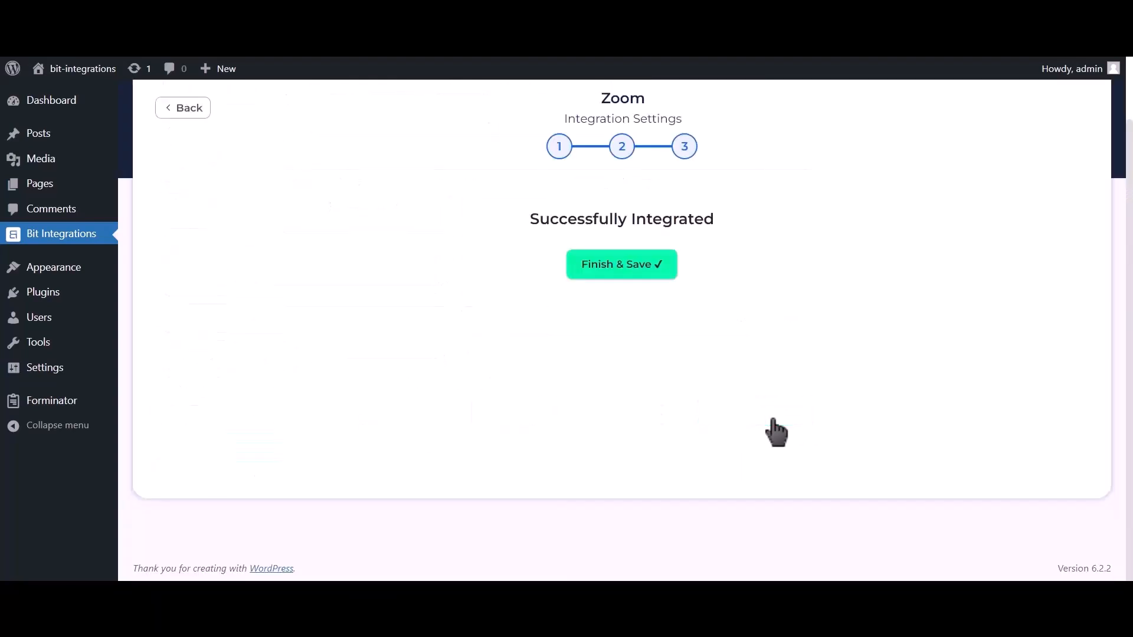
{"action": "left_click", "coordinate": [636, 281]}
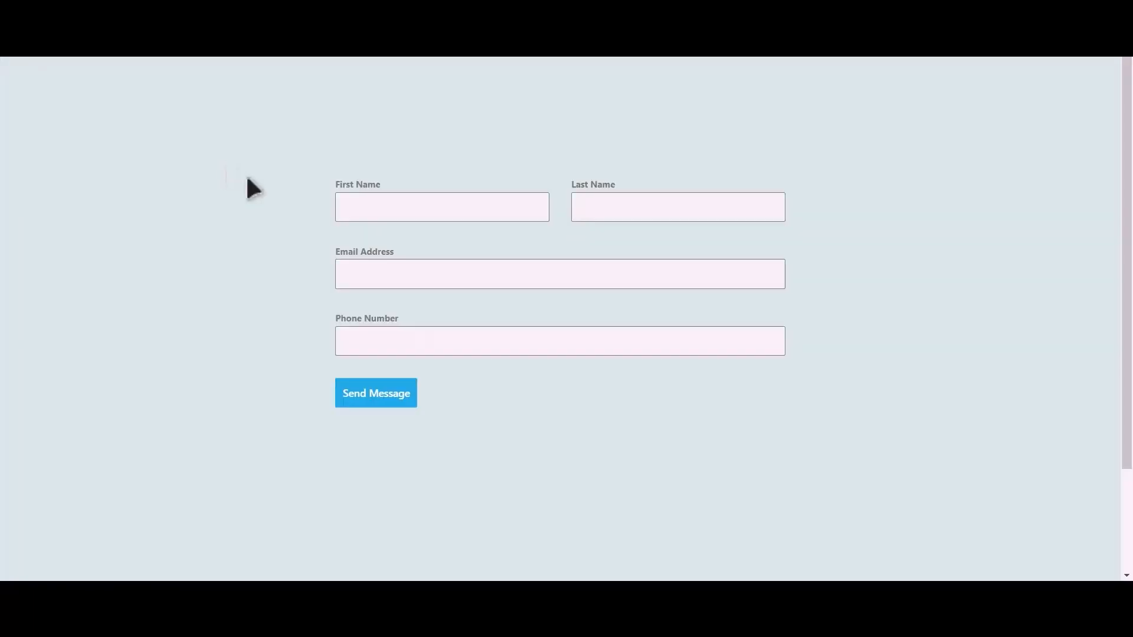
- Submit the contact form with name 'Bit Integrations', a test e-mail address and a phone number
{"action": "key", "text": "Tab"}
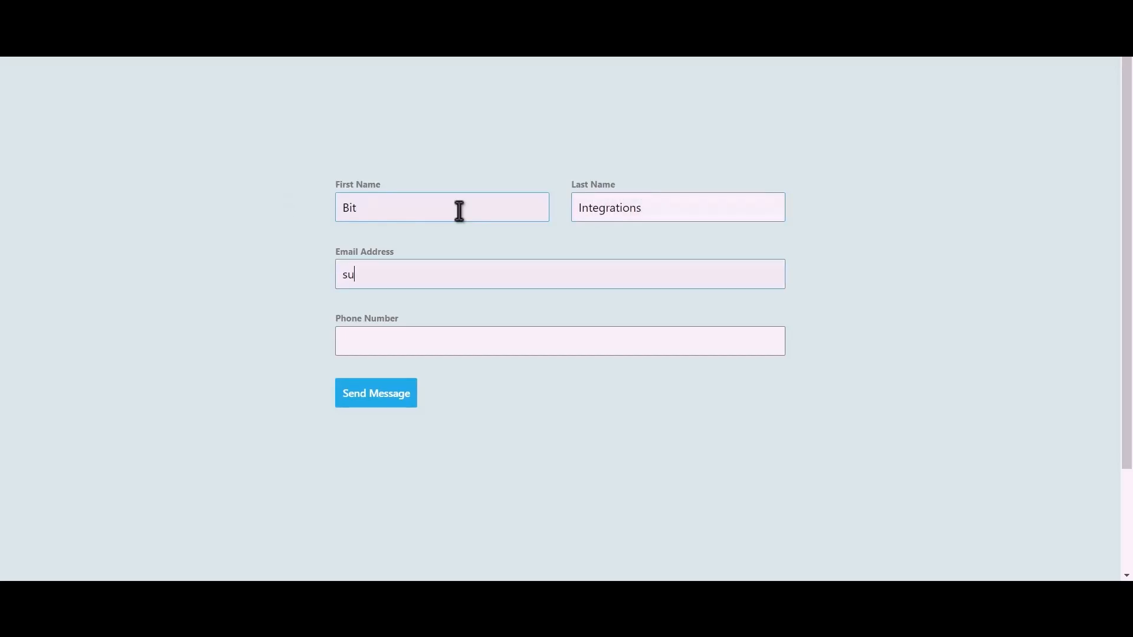
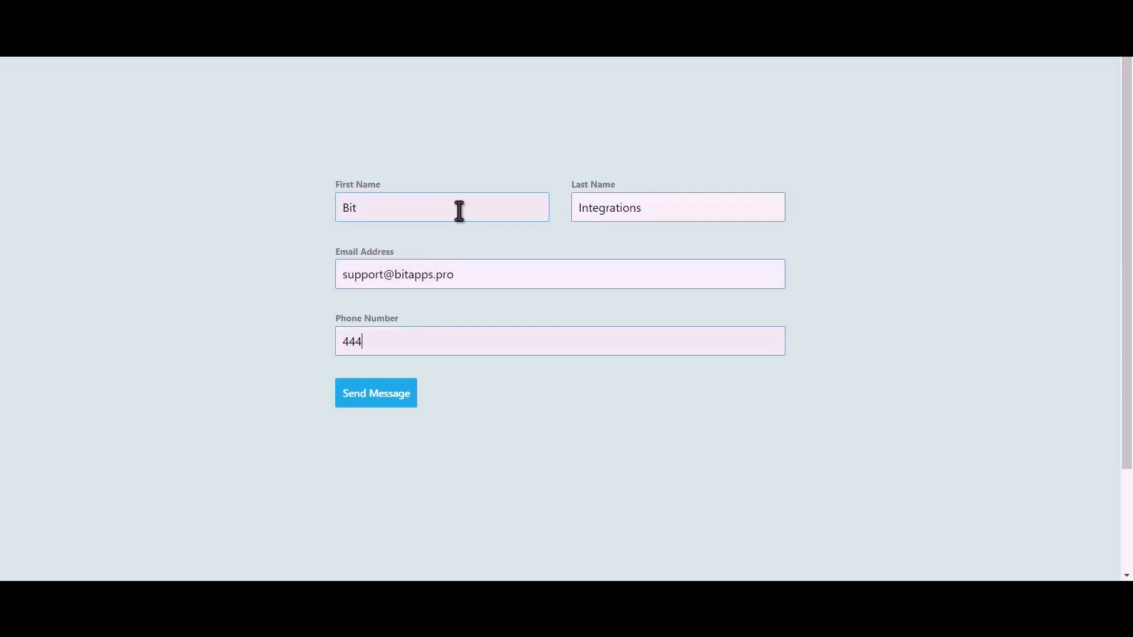
{"action": "left_click", "coordinate": [390, 402]}
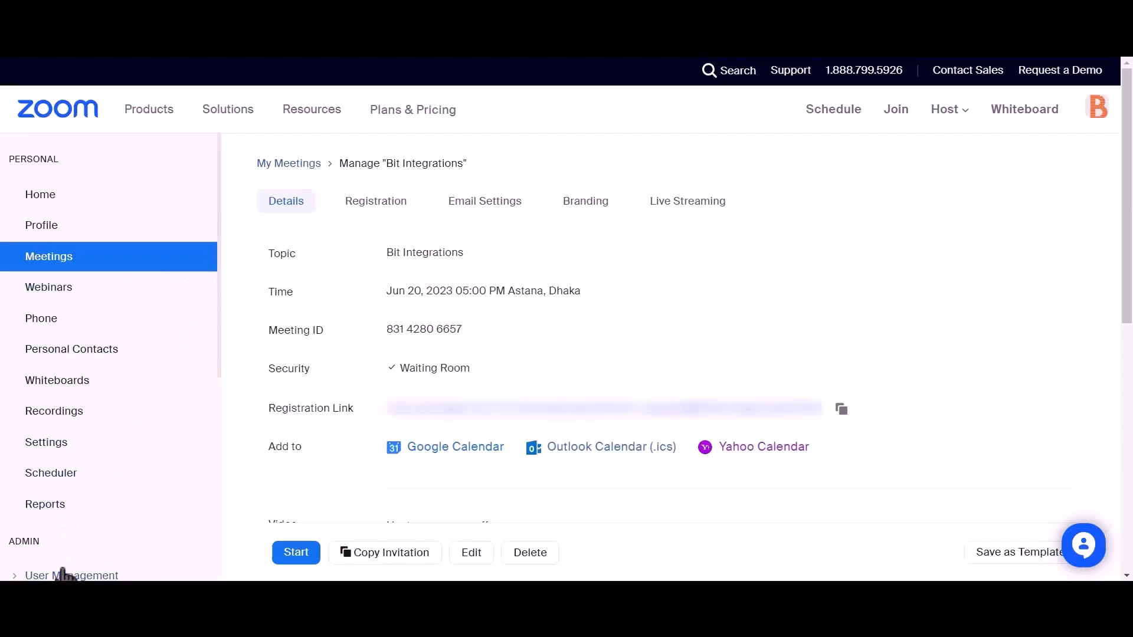
- Open Zoom's Pending users list and highlight the new Basic user created Jun 20, 2023
{"action": "scroll", "coordinate": [151, 374], "scroll_direction": "down", "scroll_amount": 2}
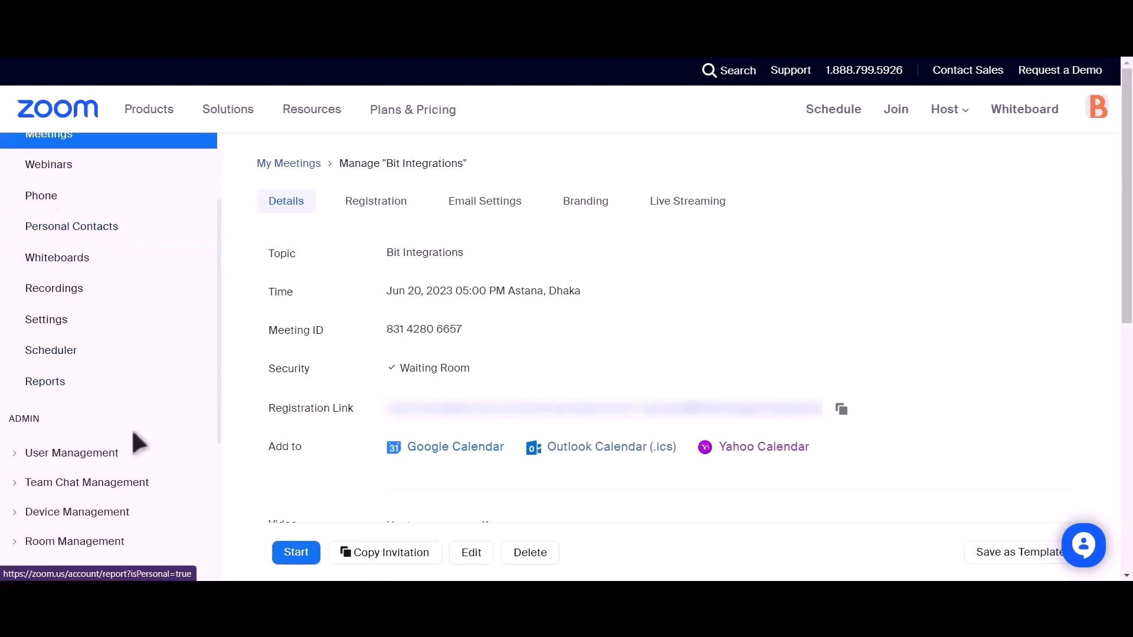
{"action": "left_click", "coordinate": [18, 453]}
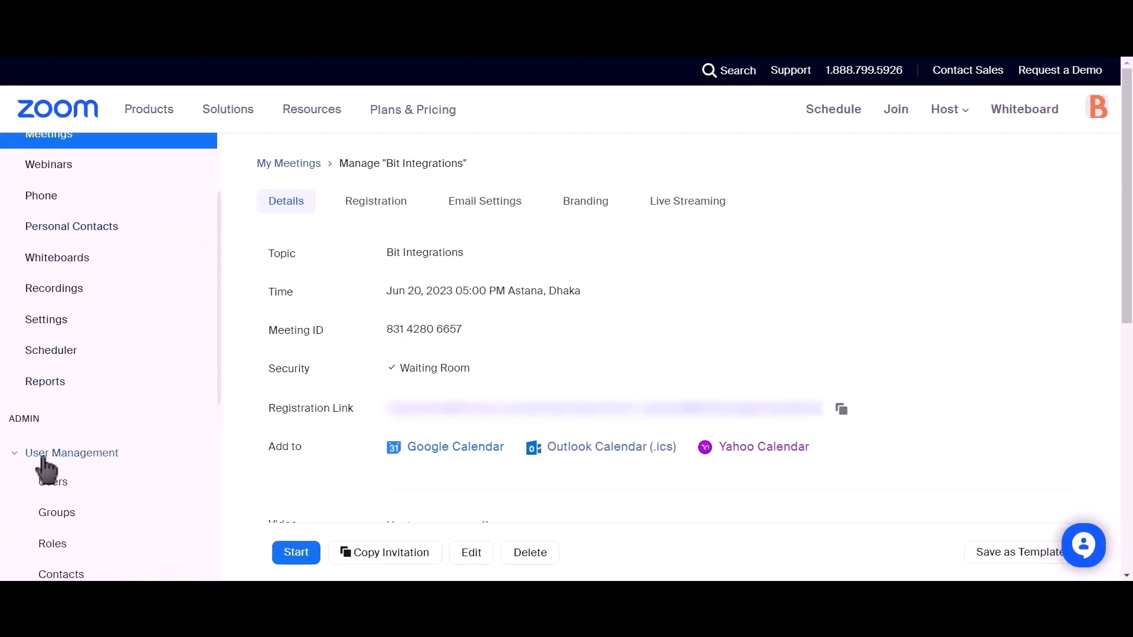
{"action": "left_click", "coordinate": [50, 486]}
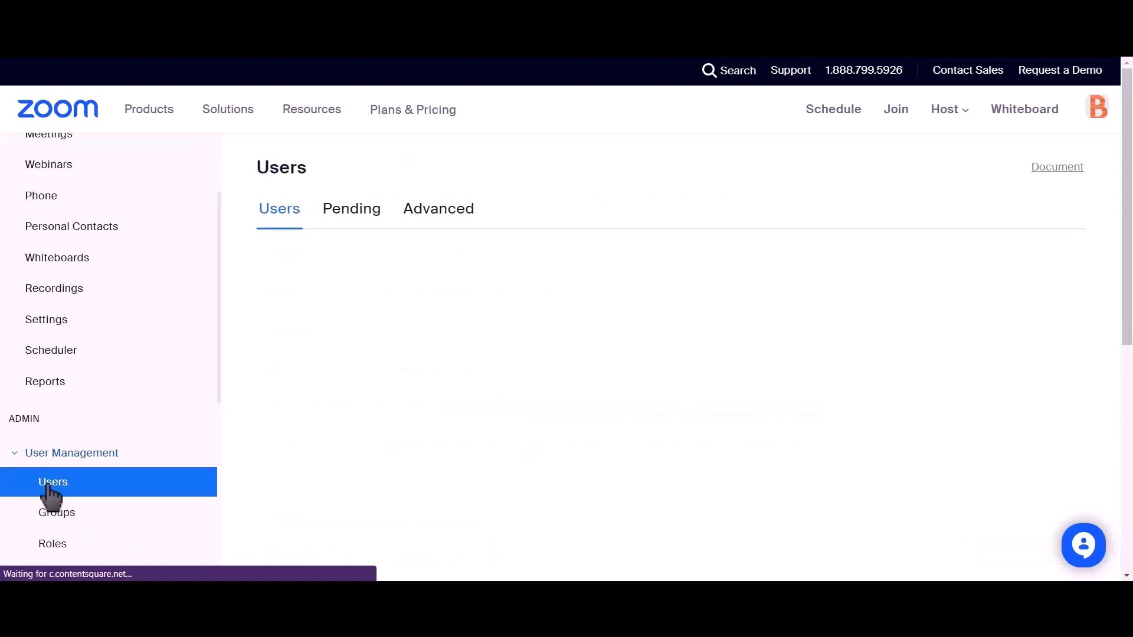
{"action": "left_click", "coordinate": [344, 226]}
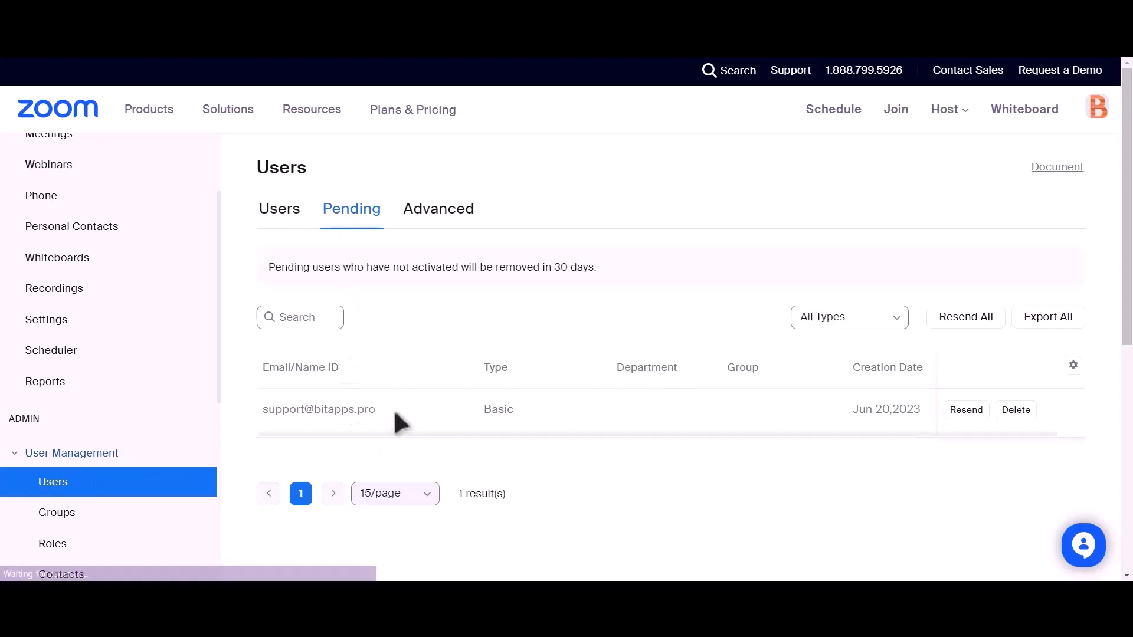
{"action": "left_click_drag", "start_coordinate": [376, 410], "coordinate": [252, 418]}
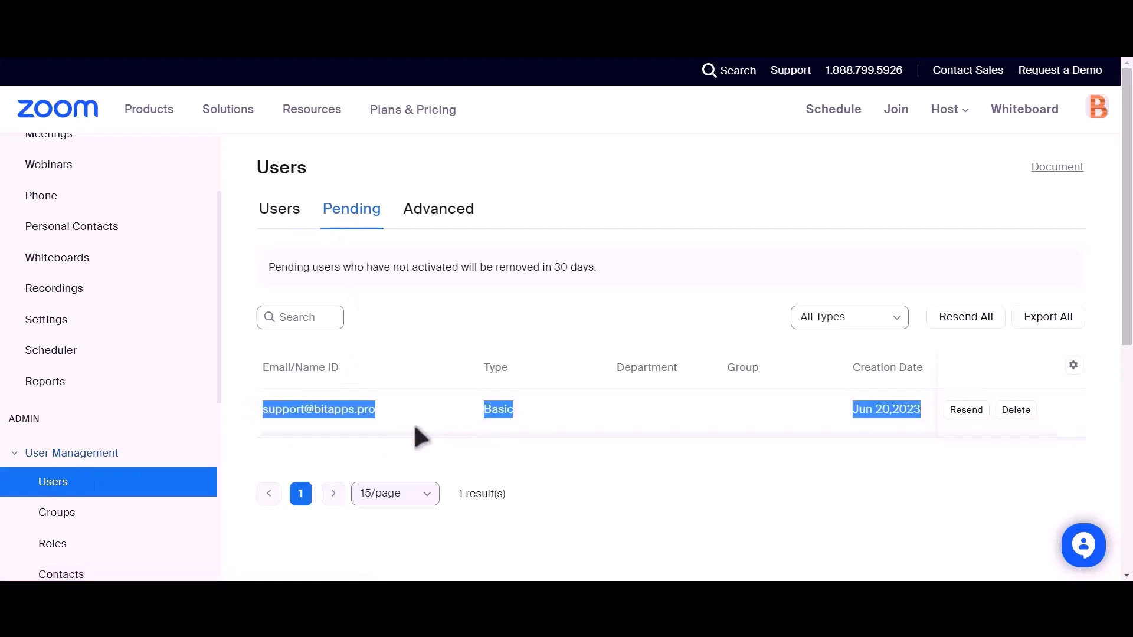
{"action": "left_click", "coordinate": [538, 451]}
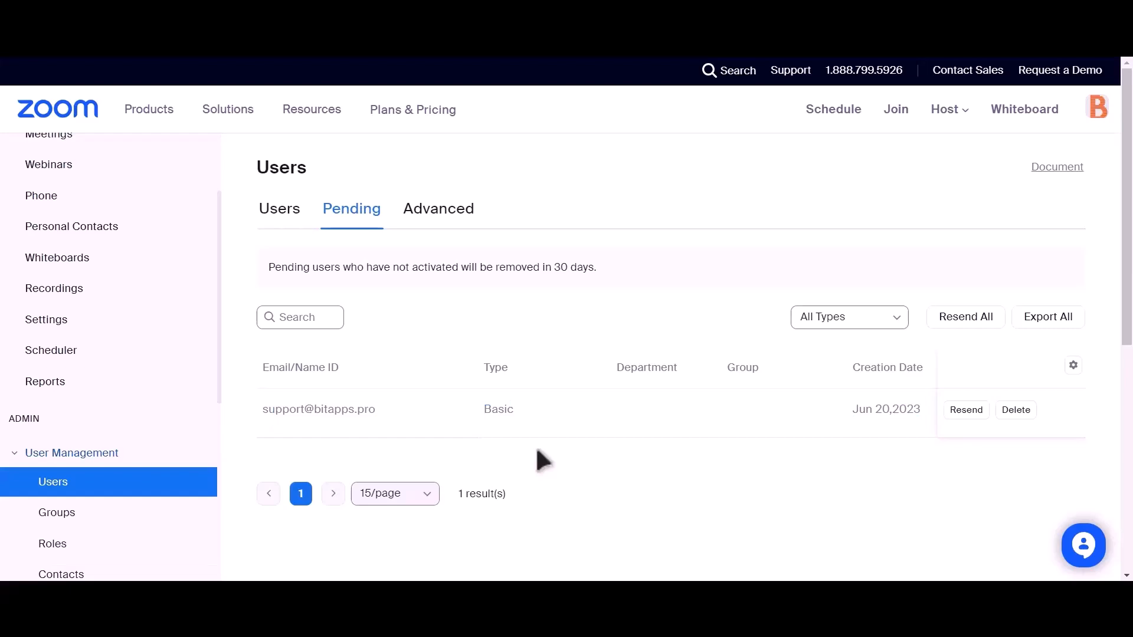